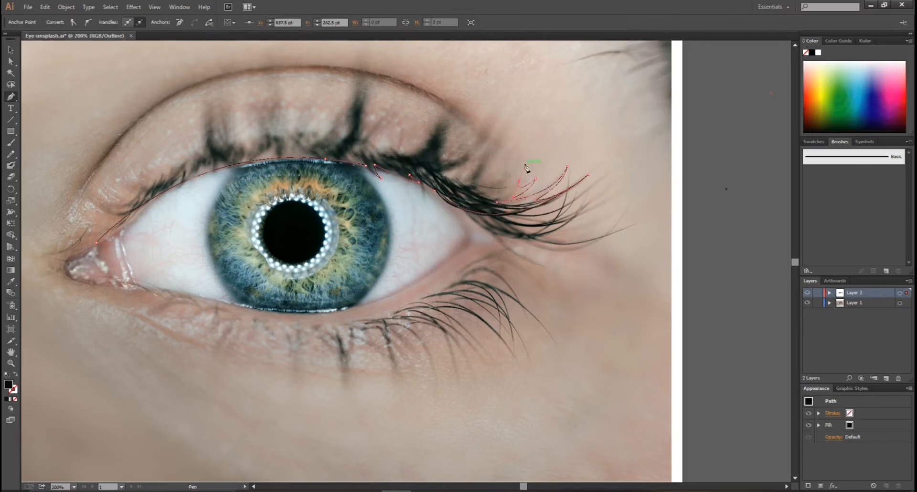
- Continue the upper lash outline with the Pen tool through three curved lashes near the eye's outer corner
{"action": "left_click_drag", "start_coordinate": [442, 187], "coordinate": [441, 187]}
{"action": "left_click", "coordinate": [480, 195]}
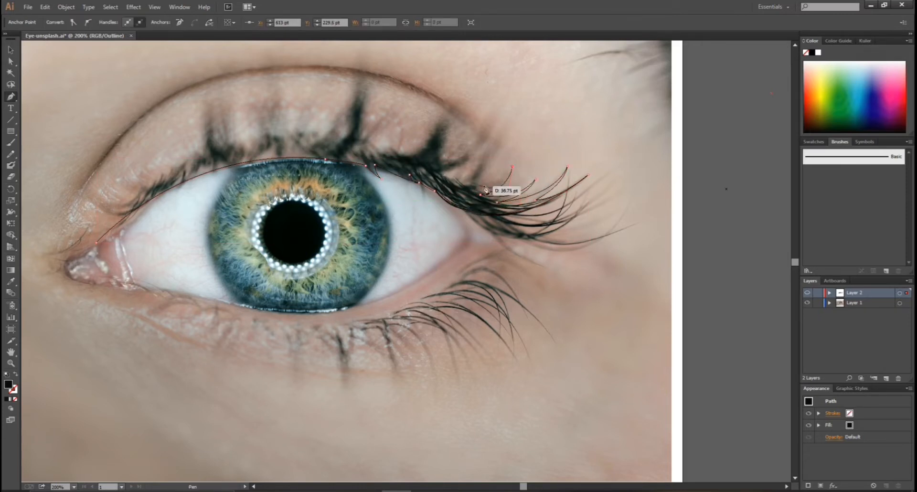
{"action": "left_click_drag", "start_coordinate": [497, 125], "coordinate": [497, 123]}
{"action": "left_click", "coordinate": [498, 139]}
{"action": "left_click_drag", "start_coordinate": [463, 183], "coordinate": [485, 138]}
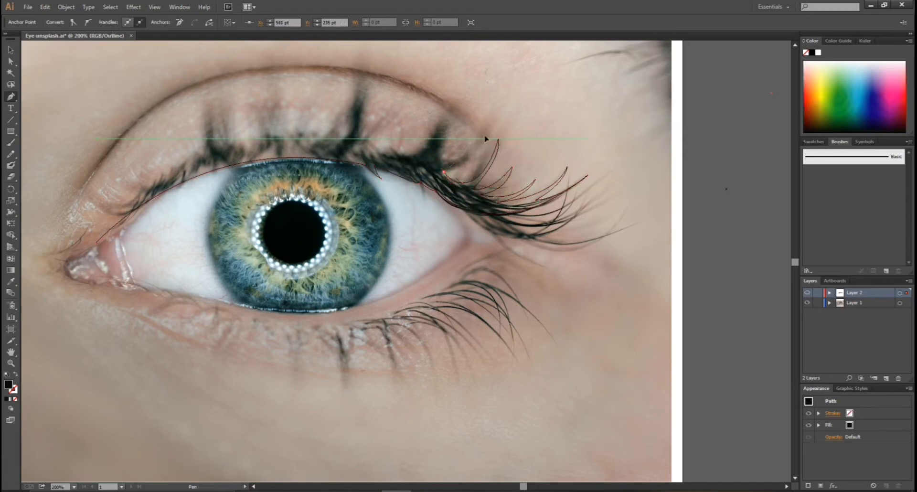
{"action": "left_click", "coordinate": [485, 139]}
- Extend the upper lash outline around the tall lash just outside the iris, shaping curved edges and a pointed tip
{"action": "left_click_drag", "start_coordinate": [434, 162], "coordinate": [406, 156]}
{"action": "left_click", "coordinate": [435, 162]}
{"action": "left_click_drag", "start_coordinate": [455, 111], "coordinate": [460, 80]}
{"action": "left_click", "coordinate": [455, 111]}
{"action": "left_click_drag", "start_coordinate": [404, 158], "coordinate": [372, 158]}
{"action": "left_click", "coordinate": [404, 158]}
- Outline the two upper lashes above the iris's outer edge, including the long dark one
{"action": "left_click_drag", "start_coordinate": [400, 78], "coordinate": [401, 77]}
{"action": "left_click", "coordinate": [391, 107]}
{"action": "left_click_drag", "start_coordinate": [389, 152], "coordinate": [395, 167]}
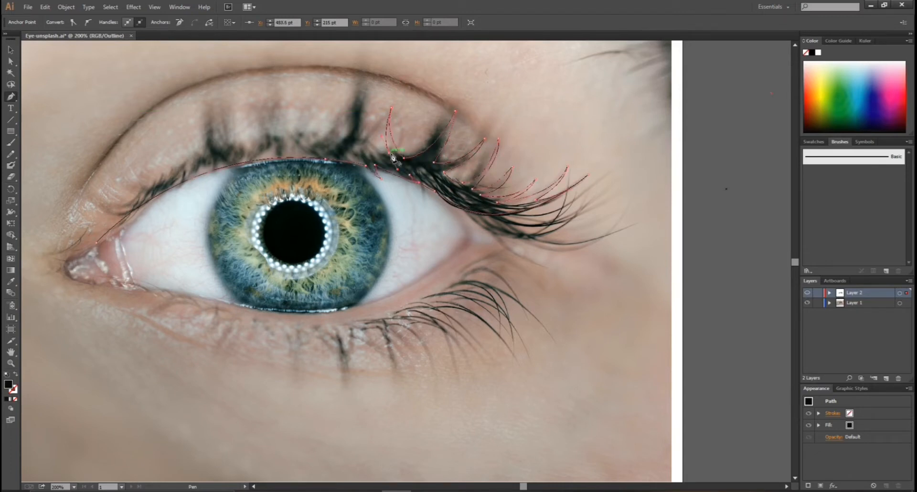
{"action": "left_click", "coordinate": [389, 153]}
{"action": "left_click_drag", "start_coordinate": [365, 79], "coordinate": [374, 67]}
{"action": "left_click", "coordinate": [366, 172]}
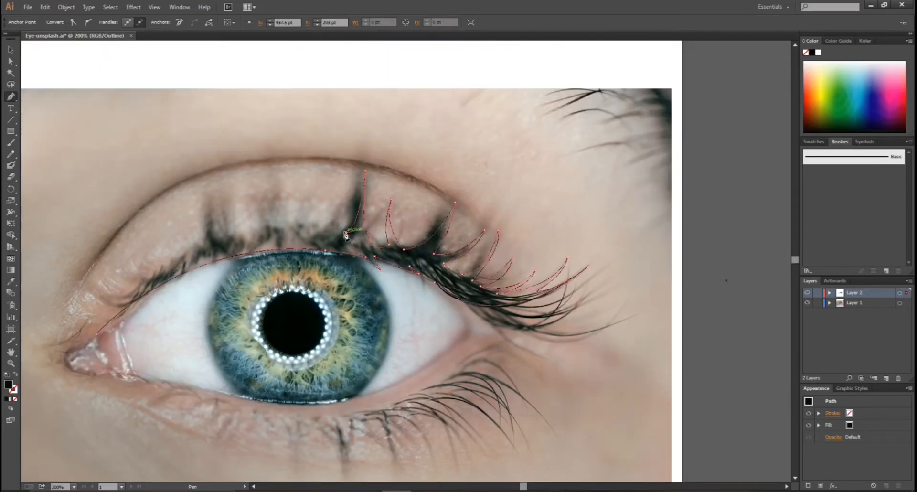
- Continue the upper lash outline with curved, pointed lashes across the lid above the iris, towards its inner edge
{"action": "left_click_drag", "start_coordinate": [311, 184], "coordinate": [317, 244]}
{"action": "left_click", "coordinate": [297, 231]}
{"action": "left_click_drag", "start_coordinate": [253, 179], "coordinate": [251, 135]}
{"action": "left_click", "coordinate": [252, 179]}
{"action": "left_click_drag", "start_coordinate": [279, 237], "coordinate": [304, 249]}
{"action": "left_click", "coordinate": [279, 237]}
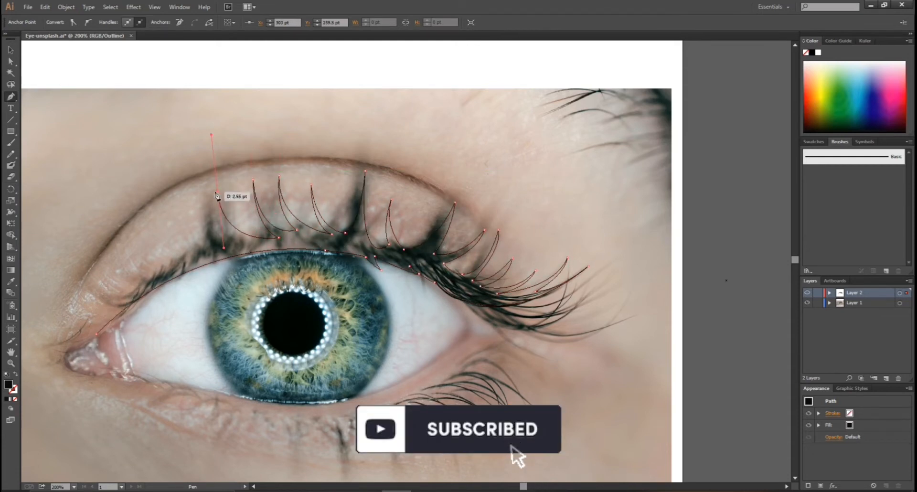
{"action": "left_click", "coordinate": [218, 192]}
- Outline the innermost upper lash, close the path at the inner eye corner, and check Layer 2's fill before returning to outline view
{"action": "left_click_drag", "start_coordinate": [238, 240], "coordinate": [255, 247]}
{"action": "left_click", "coordinate": [238, 241]}
{"action": "left_click_drag", "start_coordinate": [203, 199], "coordinate": [200, 184]}
{"action": "left_click", "coordinate": [203, 200]}
{"action": "left_click_drag", "start_coordinate": [214, 243], "coordinate": [229, 253]}
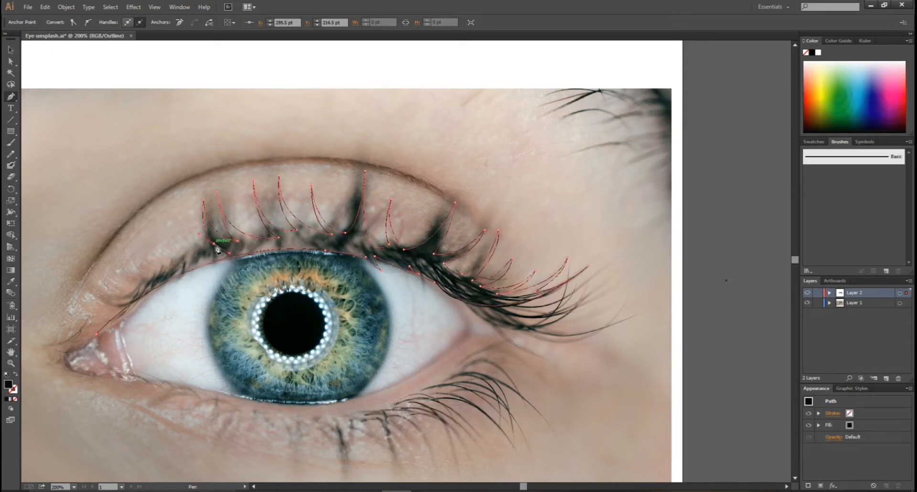
{"action": "left_click", "coordinate": [214, 245]}
{"action": "scroll", "coordinate": [79, 370], "scroll_direction": "left", "scroll_amount": 8}
{"action": "left_click_drag", "start_coordinate": [279, 335], "coordinate": [228, 402]}
{"action": "left_click", "coordinate": [808, 292], "text": "ctrl"}
{"action": "left_click", "coordinate": [807, 293], "text": "ctrl"}
- Start a separate Pen path at the outer end of the upper lashes and outline its first long, curved lash
{"action": "left_click_drag", "start_coordinate": [517, 487], "coordinate": [528, 488]}
{"action": "left_click", "coordinate": [356, 298]}
{"action": "left_click_drag", "start_coordinate": [475, 263], "coordinate": [531, 199]}
{"action": "left_click", "coordinate": [475, 262]}
{"action": "left_click_drag", "start_coordinate": [366, 306], "coordinate": [278, 301]}
{"action": "left_click", "coordinate": [366, 305]}
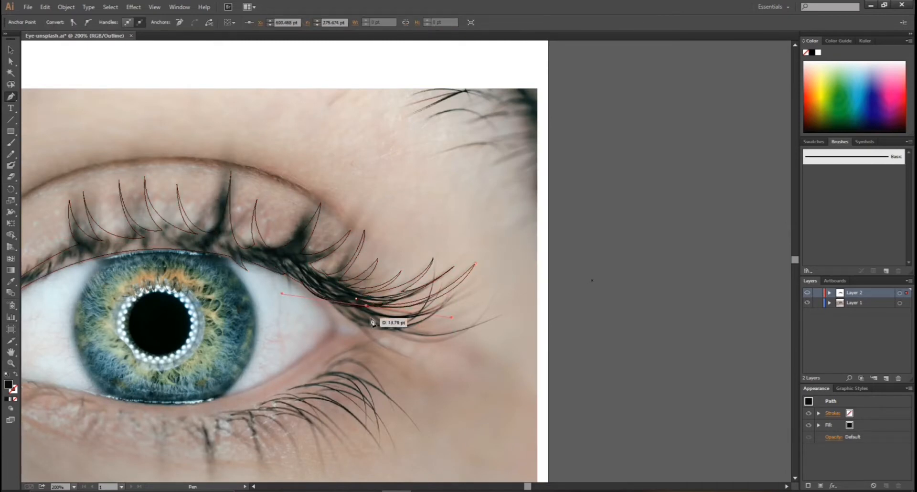
- Add two more curved lashes to the separate path at the upper lid's outer end
{"action": "left_click_drag", "start_coordinate": [457, 290], "coordinate": [505, 249]}
{"action": "left_click", "coordinate": [458, 291]}
{"action": "left_click_drag", "start_coordinate": [352, 301], "coordinate": [304, 261]}
{"action": "left_click", "coordinate": [352, 301]}
{"action": "left_click_drag", "start_coordinate": [453, 289], "coordinate": [473, 213]}
{"action": "key", "text": "ctrl+z"}
{"action": "left_click", "coordinate": [445, 281]}
{"action": "left_click_drag", "start_coordinate": [343, 300], "coordinate": [266, 238]}
{"action": "left_click", "coordinate": [343, 301]}
- Outline the longest outer lash, close and deselect the path, and check Layer 2's fill before returning to outline view
{"action": "left_click_drag", "start_coordinate": [502, 312], "coordinate": [597, 258]}
{"action": "left_click", "coordinate": [502, 312]}
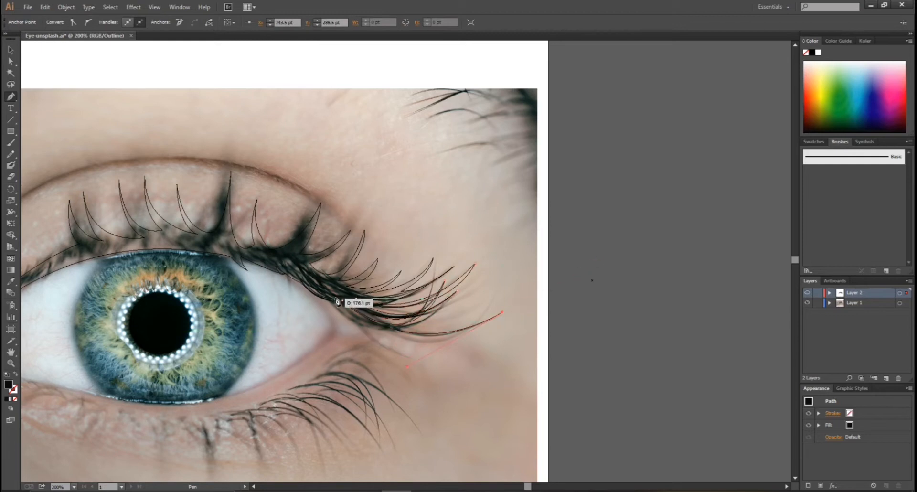
{"action": "left_click_drag", "start_coordinate": [282, 217], "coordinate": [268, 201]}
{"action": "left_click", "coordinate": [477, 195], "text": "ctrl"}
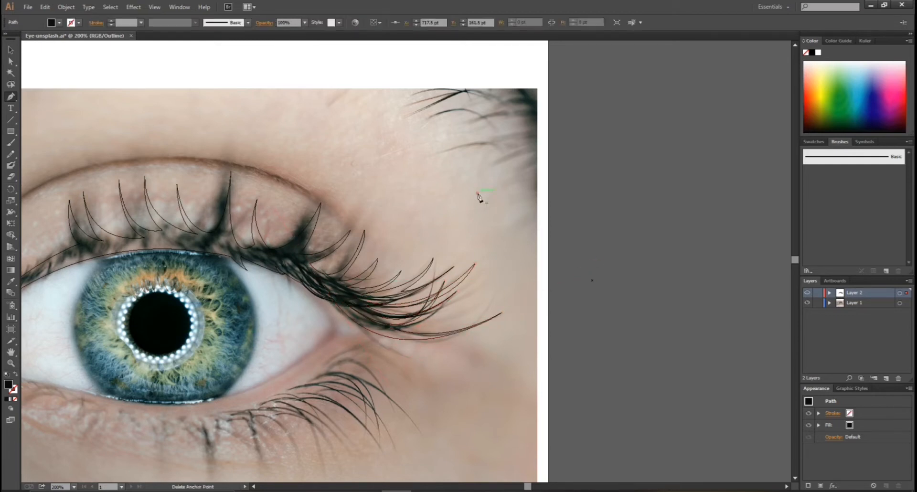
{"action": "scroll", "coordinate": [592, 281], "scroll_direction": "left", "scroll_amount": 4}
{"action": "scroll", "coordinate": [647, 344], "scroll_direction": "down", "scroll_amount": 1}
{"action": "left_click", "coordinate": [809, 294], "text": "ctrl"}
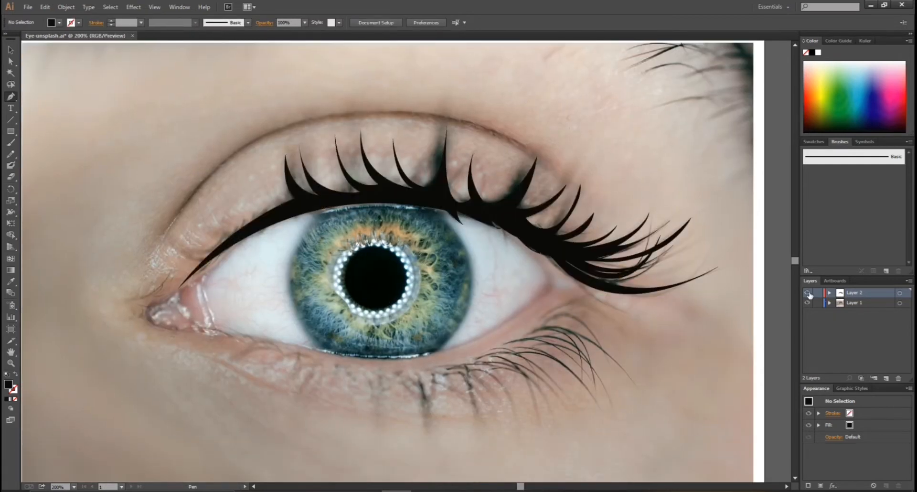
{"action": "left_click", "coordinate": [809, 293], "text": "ctrl"}
- Trace the two outermost lashes of the lower lid as separate closed, curved paths
{"action": "scroll", "coordinate": [729, 284], "scroll_direction": "down", "scroll_amount": 2}
{"action": "left_click_drag", "start_coordinate": [545, 270], "coordinate": [609, 302]}
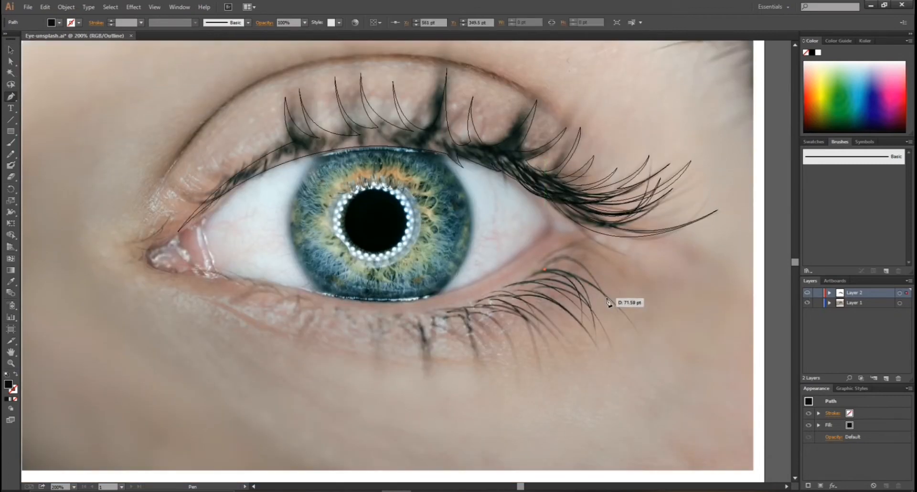
{"action": "left_click_drag", "start_coordinate": [638, 365], "coordinate": [636, 367]}
{"action": "left_click_drag", "start_coordinate": [534, 310], "coordinate": [510, 311]}
{"action": "left_click", "coordinate": [526, 278]}
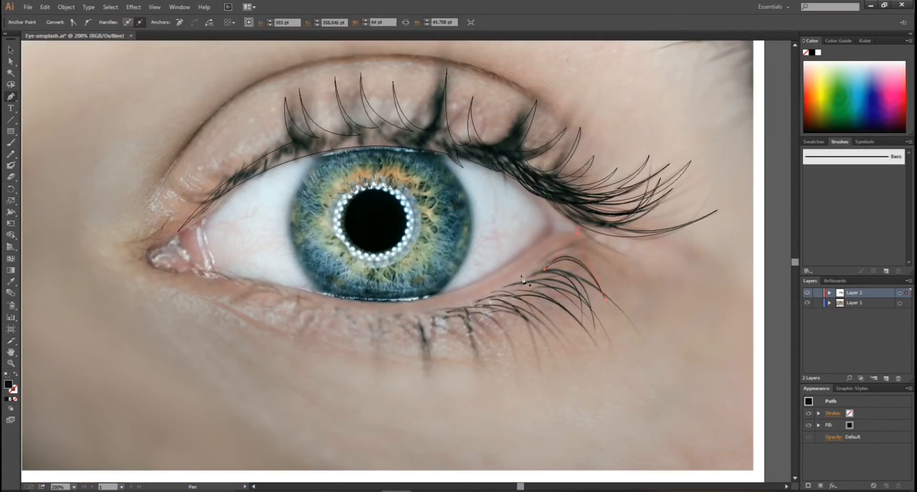
{"action": "left_click_drag", "start_coordinate": [696, 390], "coordinate": [696, 414]}
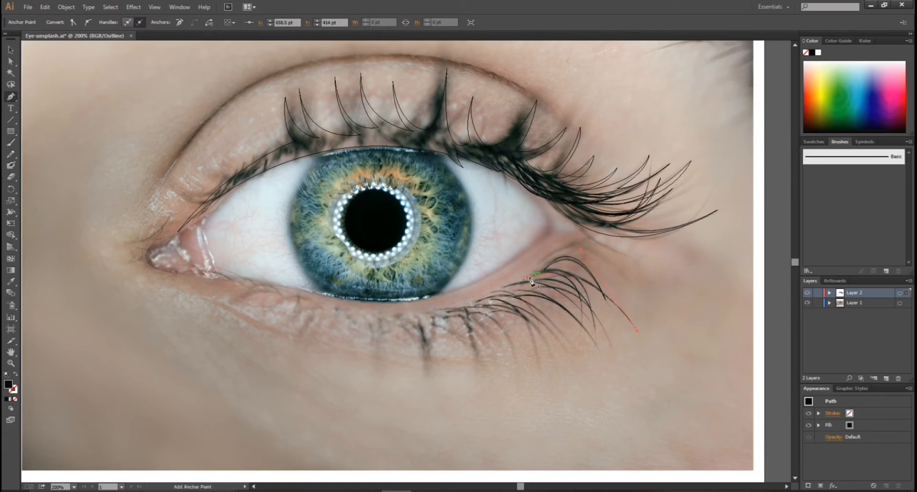
{"action": "left_click_drag", "start_coordinate": [530, 281], "coordinate": [553, 292]}
- Trace the next two lashes inward in the outer lower cluster as thin closed shapes
{"action": "left_click_drag", "start_coordinate": [611, 413], "coordinate": [601, 423]}
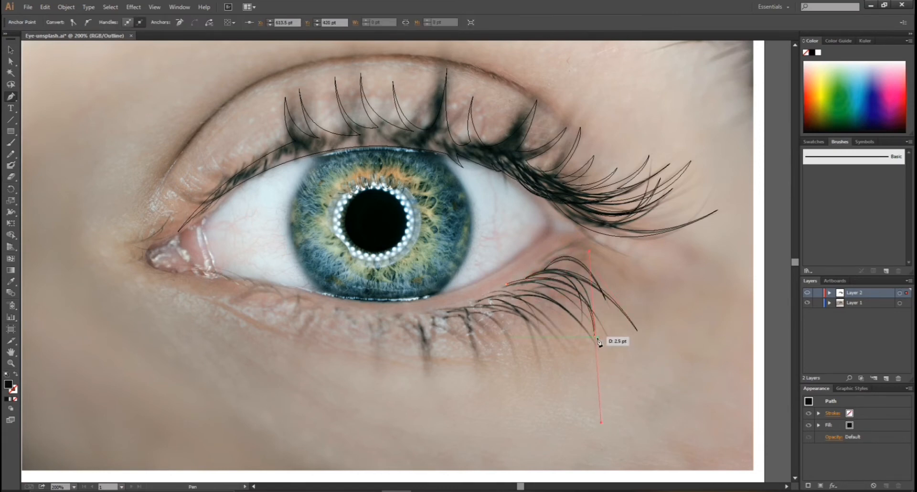
{"action": "left_click_drag", "start_coordinate": [420, 316], "coordinate": [419, 317]}
{"action": "left_click", "coordinate": [502, 288]}
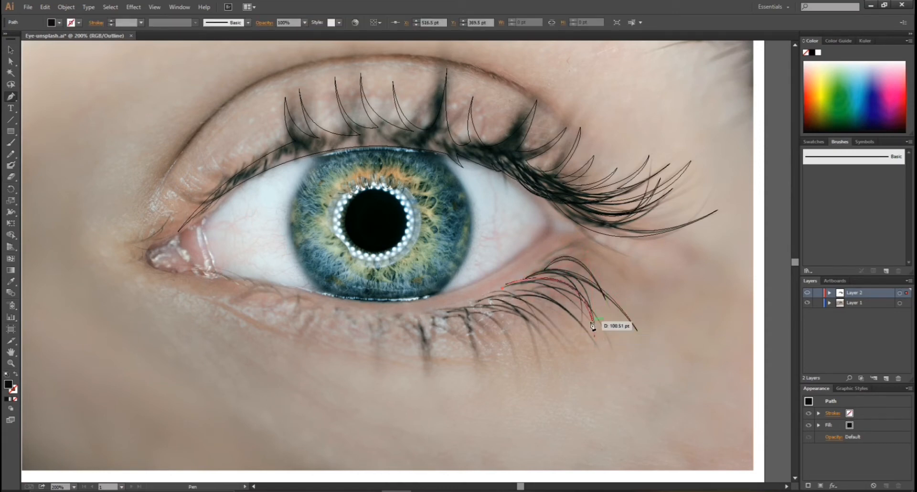
{"action": "left_click", "coordinate": [628, 381]}
{"action": "left_click_drag", "start_coordinate": [471, 304], "coordinate": [472, 303]}
- Trace two more long lashes within the outer lower cluster, closing each path at its root
{"action": "left_click", "coordinate": [531, 288]}
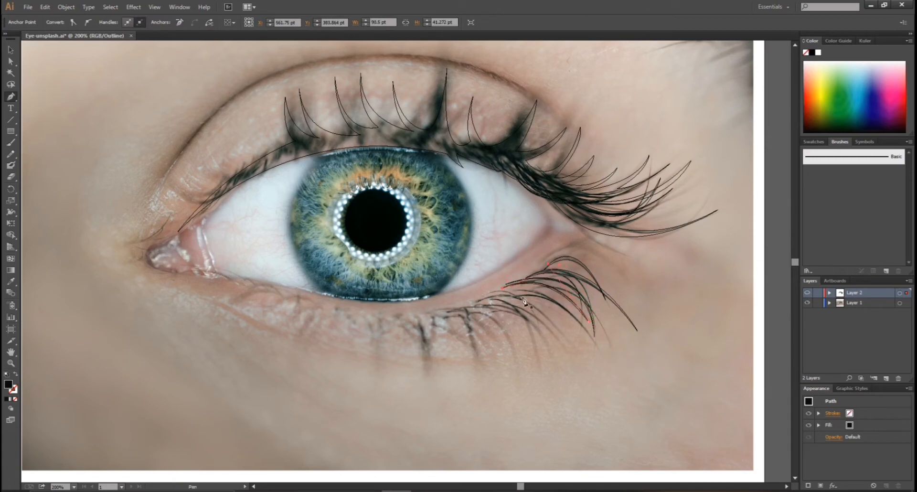
{"action": "left_click_drag", "start_coordinate": [583, 321], "coordinate": [607, 340]}
{"action": "left_click_drag", "start_coordinate": [624, 403], "coordinate": [624, 404]}
{"action": "left_click_drag", "start_coordinate": [531, 288], "coordinate": [472, 306]}
{"action": "left_click", "coordinate": [515, 290]}
{"action": "left_click_drag", "start_coordinate": [597, 346], "coordinate": [632, 410]}
{"action": "left_click_drag", "start_coordinate": [597, 347], "coordinate": [600, 350]}
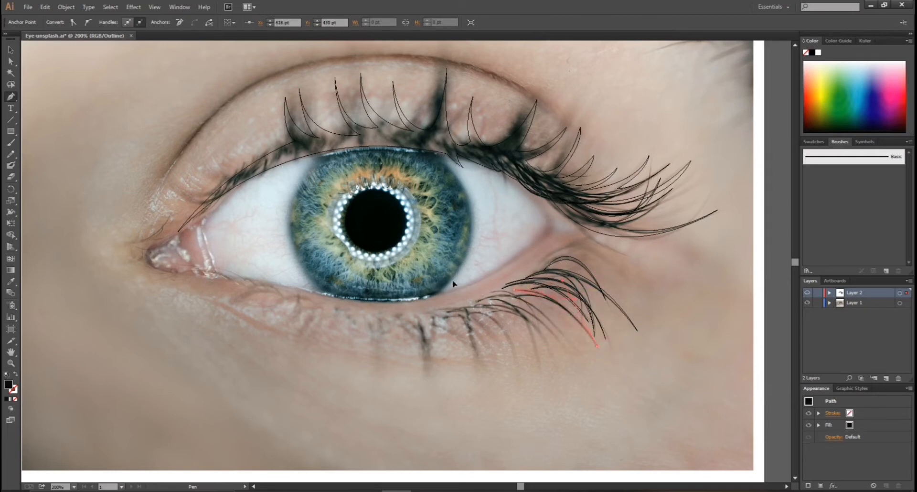
{"action": "left_click_drag", "start_coordinate": [454, 284], "coordinate": [454, 284]}
- Trace a shorter and a longer lash at the inner side of the outer lower cluster
{"action": "left_click", "coordinate": [488, 291]}
{"action": "left_click_drag", "start_coordinate": [539, 337], "coordinate": [546, 401]}
{"action": "left_click", "coordinate": [539, 338]}
{"action": "left_click_drag", "start_coordinate": [440, 293], "coordinate": [440, 292]}
{"action": "left_click", "coordinate": [476, 302]}
{"action": "left_click_drag", "start_coordinate": [576, 348], "coordinate": [630, 423]}
{"action": "left_click", "coordinate": [575, 349]}
{"action": "left_click_drag", "start_coordinate": [477, 302], "coordinate": [420, 333]}
- Trace two downward-curving lashes on the lower lid just outside the iris's outer edge
{"action": "left_click", "coordinate": [480, 306]}
{"action": "left_click_drag", "start_coordinate": [573, 412], "coordinate": [574, 412]}
{"action": "left_click", "coordinate": [551, 354]}
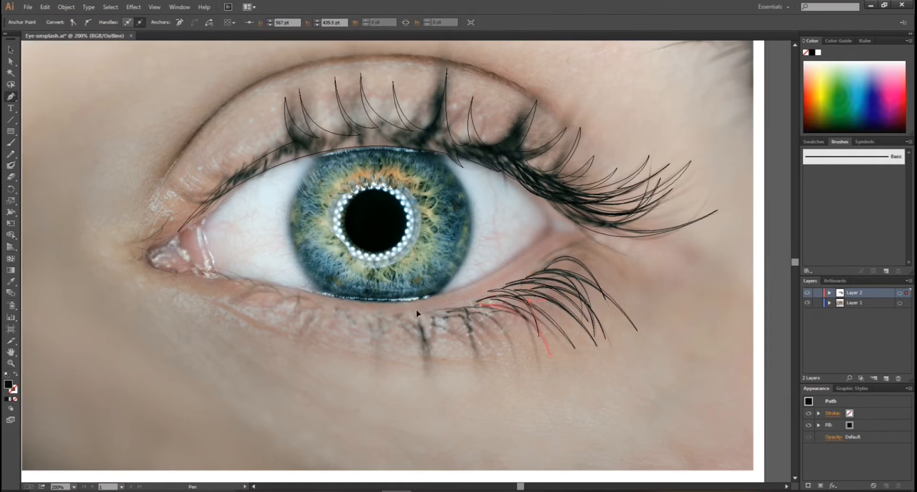
{"action": "left_click_drag", "start_coordinate": [416, 309], "coordinate": [417, 308]}
{"action": "left_click", "coordinate": [448, 312]}
{"action": "left_click_drag", "start_coordinate": [546, 438], "coordinate": [545, 438]}
{"action": "left_click", "coordinate": [539, 361]}
{"action": "left_click_drag", "start_coordinate": [357, 341], "coordinate": [358, 341]}
- Trace a short lash and a longer neighbouring lash on the lower lid near the iris's outer edge
{"action": "left_click", "coordinate": [444, 317]}
{"action": "left_click_drag", "start_coordinate": [499, 342], "coordinate": [520, 382]}
{"action": "left_click", "coordinate": [499, 342]}
{"action": "left_click_drag", "start_coordinate": [444, 317], "coordinate": [411, 327]}
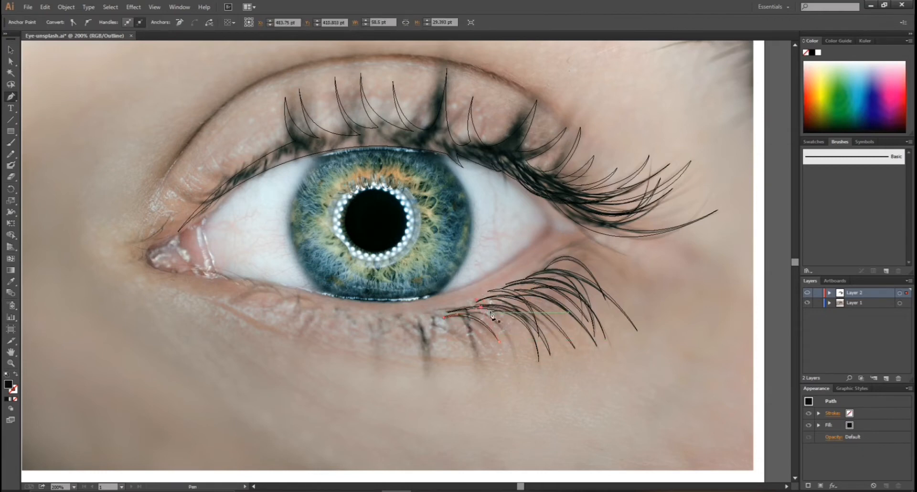
{"action": "left_click", "coordinate": [471, 312]}
{"action": "left_click_drag", "start_coordinate": [516, 365], "coordinate": [525, 429]}
{"action": "left_click_drag", "start_coordinate": [471, 312], "coordinate": [436, 316]}
- Trace the thick dark lash below the iris and the shorter lash just outward of it
{"action": "left_click", "coordinate": [411, 318]}
{"action": "left_click_drag", "start_coordinate": [424, 370], "coordinate": [414, 399]}
{"action": "left_click", "coordinate": [424, 369]}
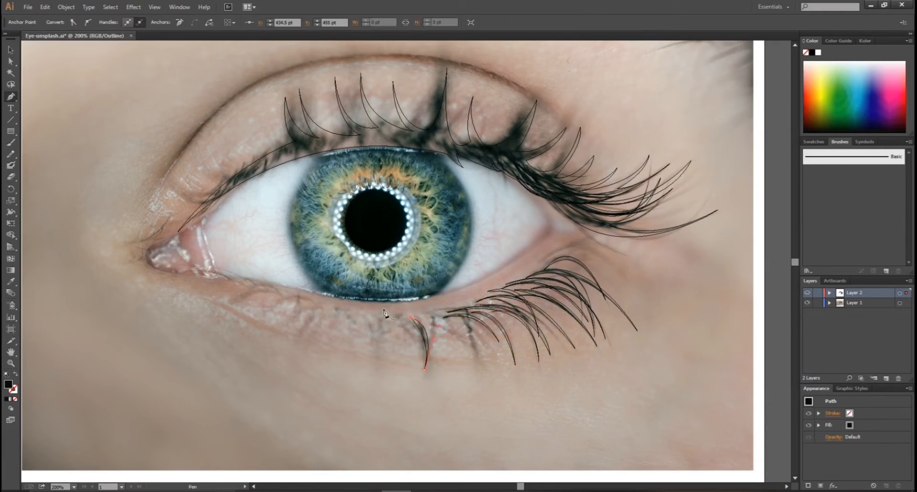
{"action": "left_click_drag", "start_coordinate": [384, 310], "coordinate": [383, 310]}
{"action": "left_click", "coordinate": [433, 317]}
{"action": "left_click_drag", "start_coordinate": [476, 359], "coordinate": [486, 420]}
{"action": "left_click_drag", "start_coordinate": [412, 332], "coordinate": [412, 332]}
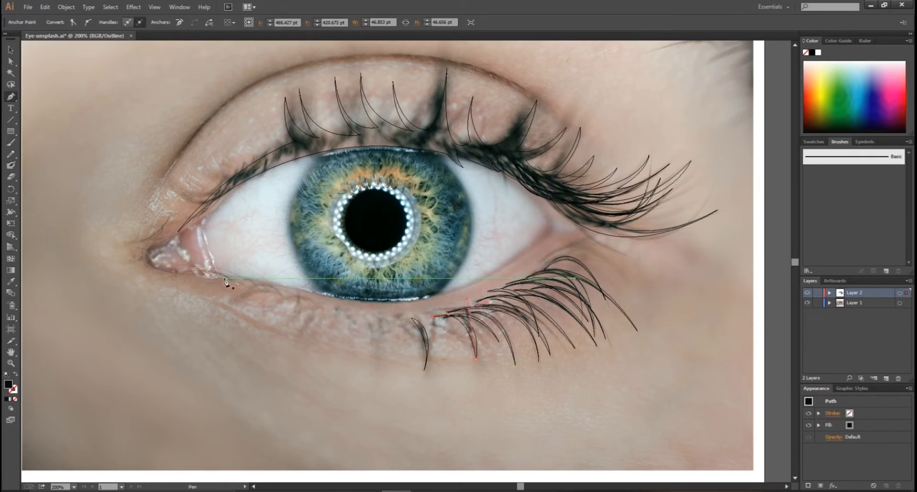
- Draw a small arched lash on the inner lower lid and a curved one above the inner eye corner
{"action": "left_click", "coordinate": [280, 296]}
{"action": "left_click_drag", "start_coordinate": [238, 302], "coordinate": [217, 327]}
{"action": "left_click", "coordinate": [238, 302]}
{"action": "left_click_drag", "start_coordinate": [281, 295], "coordinate": [299, 305]}
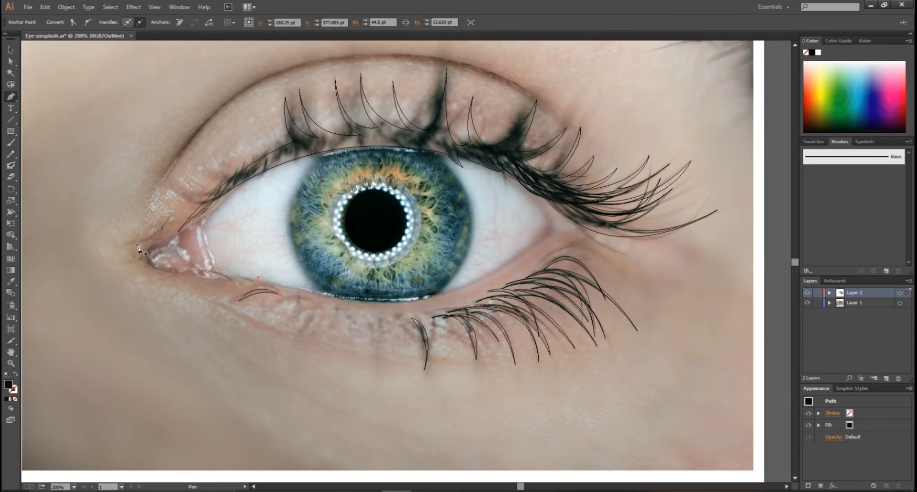
{"action": "left_click", "coordinate": [137, 243]}
{"action": "left_click_drag", "start_coordinate": [171, 211], "coordinate": [176, 189]}
{"action": "left_click", "coordinate": [171, 211]}
{"action": "left_click_drag", "start_coordinate": [138, 242], "coordinate": [113, 246]}
- Draw two more small arched lashes along the inner part of the lower lid as closed paths
{"action": "left_click", "coordinate": [231, 282]}
{"action": "left_click_drag", "start_coordinate": [179, 274], "coordinate": [154, 284]}
{"action": "left_click", "coordinate": [179, 275]}
{"action": "left_click_drag", "start_coordinate": [231, 282], "coordinate": [253, 292]}
{"action": "left_click", "coordinate": [275, 306]}
{"action": "left_click_drag", "start_coordinate": [314, 302], "coordinate": [346, 316]}
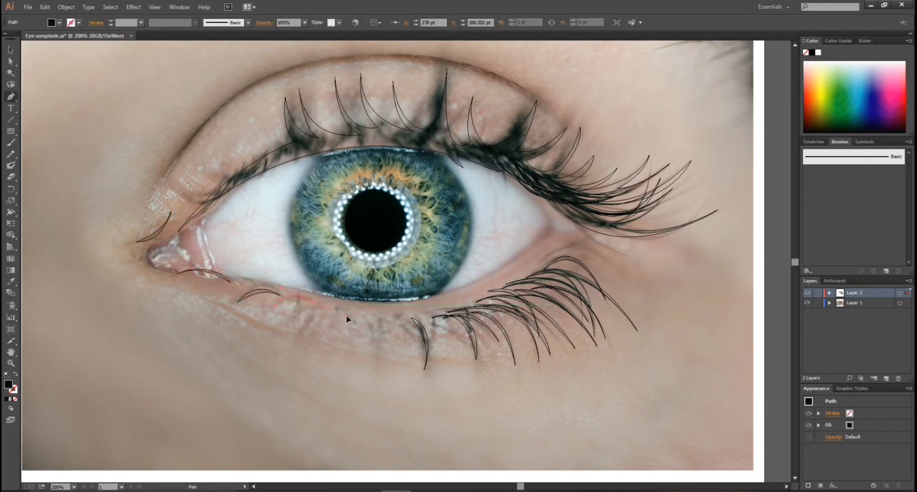
{"action": "left_click", "coordinate": [314, 303]}
{"action": "left_click_drag", "start_coordinate": [253, 330], "coordinate": [254, 330]}
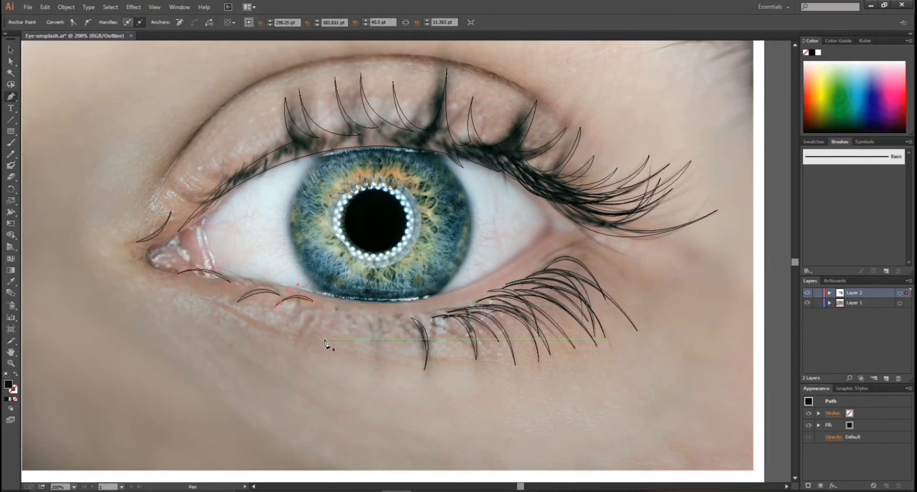
- Draw a closed, curved lash beneath the upper lashes at the eye's outer corner
{"action": "left_click_drag", "start_coordinate": [634, 259], "coordinate": [674, 266]}
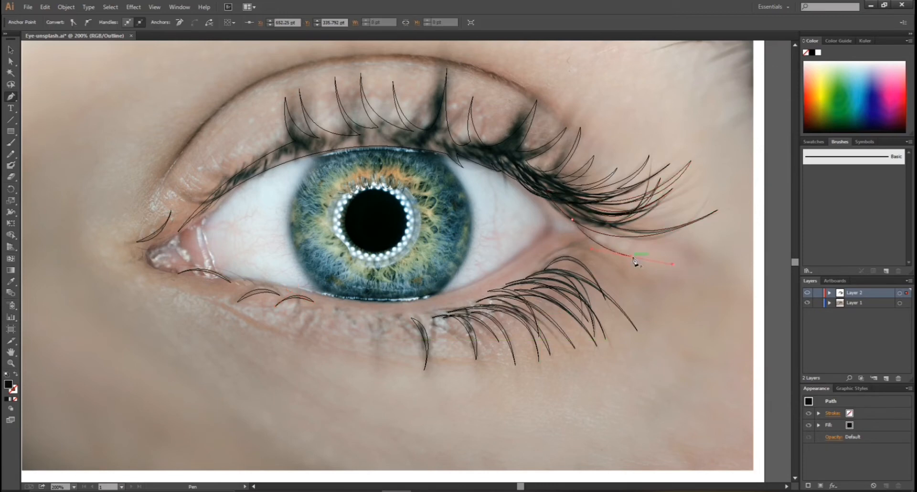
{"action": "left_click", "coordinate": [573, 220]}
{"action": "scroll", "coordinate": [676, 82], "scroll_direction": "down", "scroll_amount": 1}
{"action": "scroll", "coordinate": [640, 174], "scroll_direction": "up", "scroll_amount": 3}
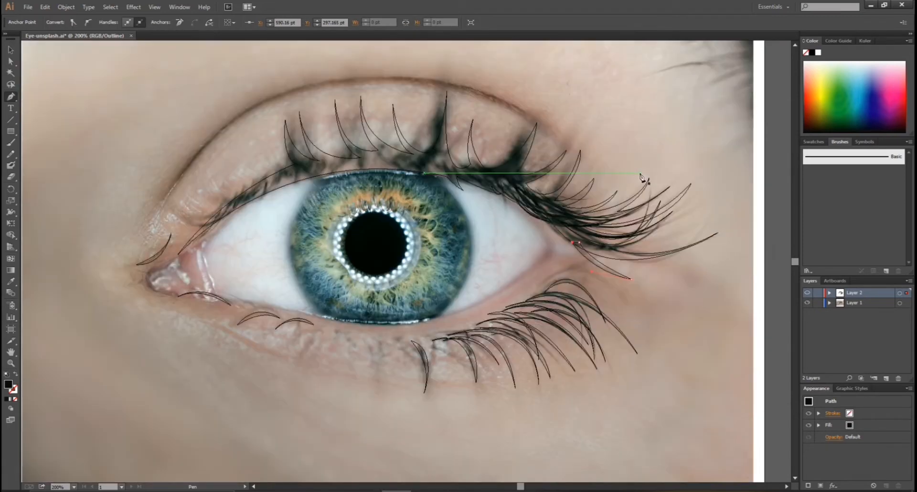
- Draw a lower lash beneath the centre of the iris, deselect it, and check Layer 2's fill before returning to outline view
{"action": "left_click", "coordinate": [367, 338]}
{"action": "left_click_drag", "start_coordinate": [371, 398], "coordinate": [359, 425]}
{"action": "left_click", "coordinate": [370, 399]}
{"action": "left_click_drag", "start_coordinate": [350, 336], "coordinate": [346, 334]}
{"action": "left_click", "coordinate": [715, 166], "text": "ctrl"}
{"action": "key", "text": "ctrl+minus"}
{"action": "left_click", "coordinate": [808, 293], "text": "ctrl"}
{"action": "left_click", "coordinate": [807, 293], "text": "ctrl"}
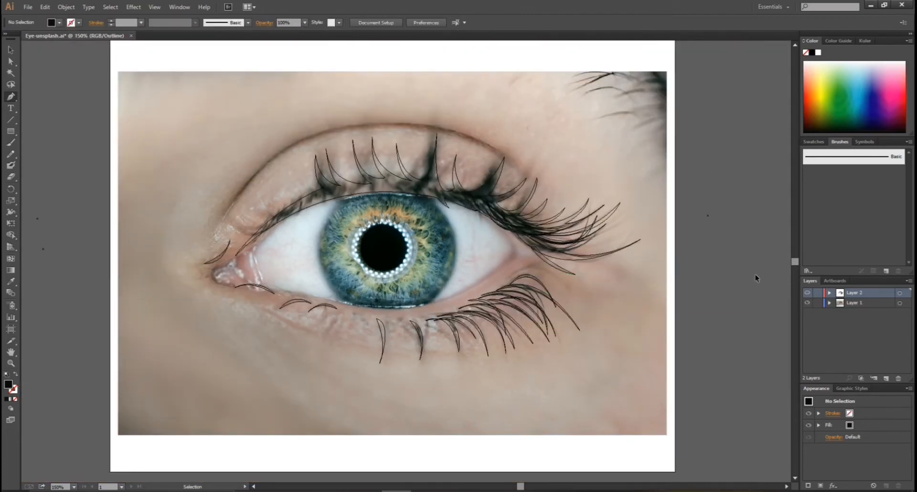
- Set the fill colour to light pink F9D2D2
{"action": "key", "text": "ctrl+plus"}
{"action": "scroll", "coordinate": [701, 198], "scroll_direction": "up", "scroll_amount": 1}
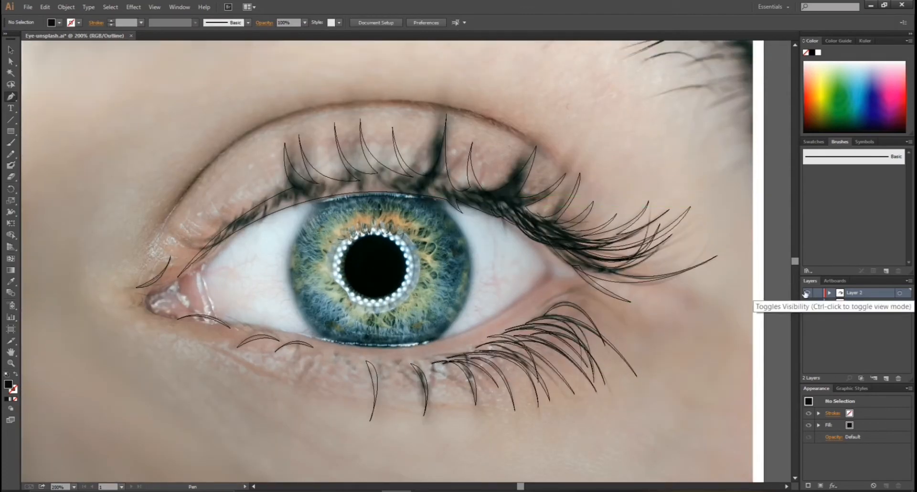
{"action": "double_click", "coordinate": [9, 391]}
{"action": "key", "text": "ctrl+v"}
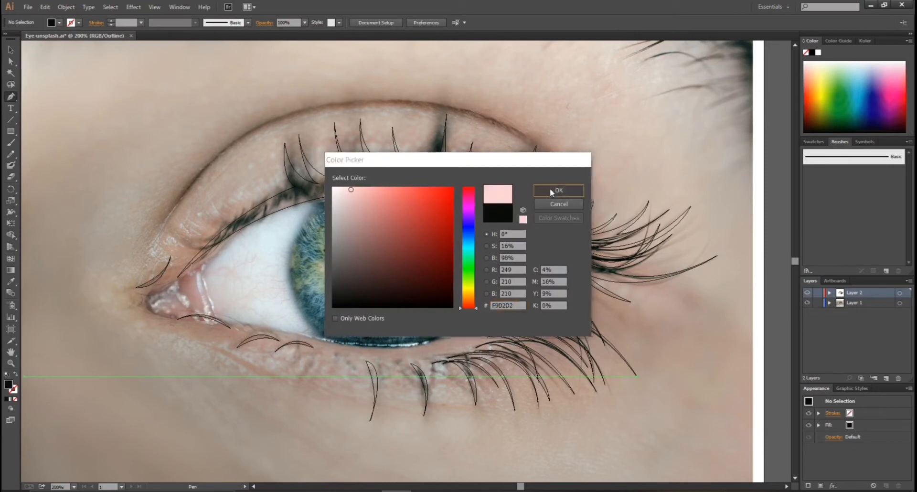
{"action": "left_click", "coordinate": [553, 190]}
- Draw a closed pink waterline shape along the lower lid, around the outer eye corner and under the upper lashes
{"action": "left_click", "coordinate": [250, 323]}
{"action": "left_click_drag", "start_coordinate": [550, 281], "coordinate": [620, 198]}
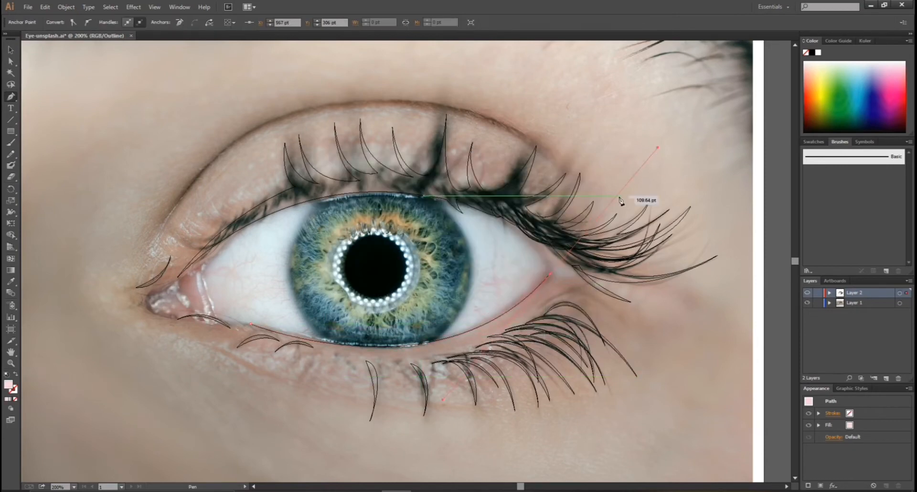
{"action": "left_click_drag", "start_coordinate": [439, 199], "coordinate": [413, 193]}
{"action": "left_click", "coordinate": [466, 200]}
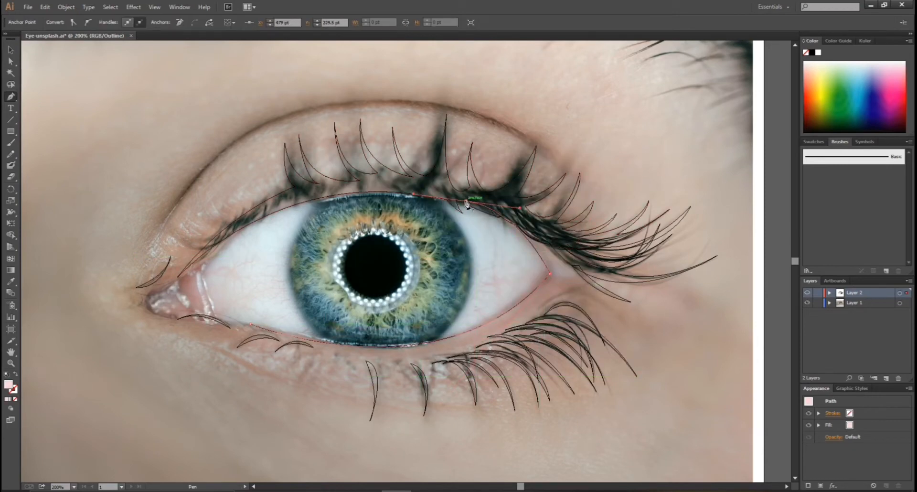
{"action": "left_click_drag", "start_coordinate": [582, 277], "coordinate": [605, 333]}
{"action": "left_click", "coordinate": [581, 277]}
{"action": "left_click_drag", "start_coordinate": [250, 324], "coordinate": [202, 256]}
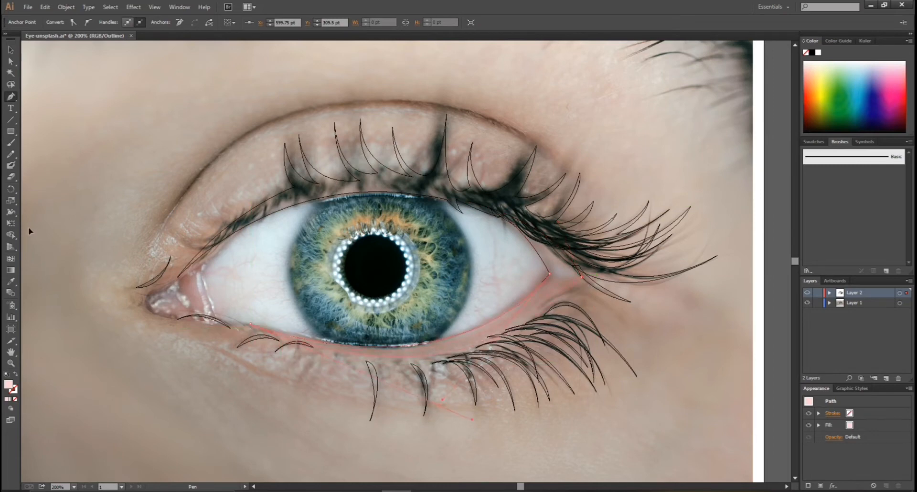
{"action": "left_click_drag", "start_coordinate": [30, 231], "coordinate": [31, 232]}
- Switch the artwork to Preview, send the pink waterline shape behind the lashes, and deselect it
{"action": "key", "text": "ctrl+y"}
{"action": "key", "text": "v"}
{"action": "right_click", "coordinate": [536, 305]}
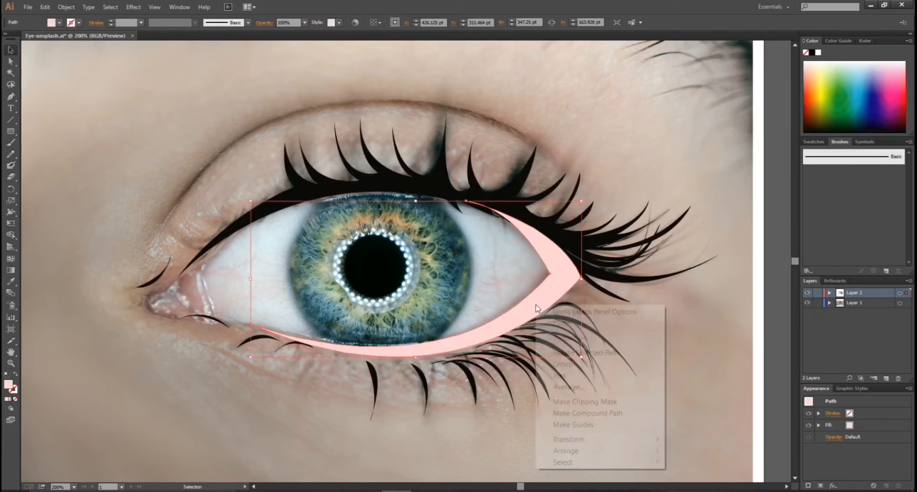
{"action": "mouse_move", "coordinate": [598, 450]}
{"action": "left_click", "coordinate": [697, 475]}
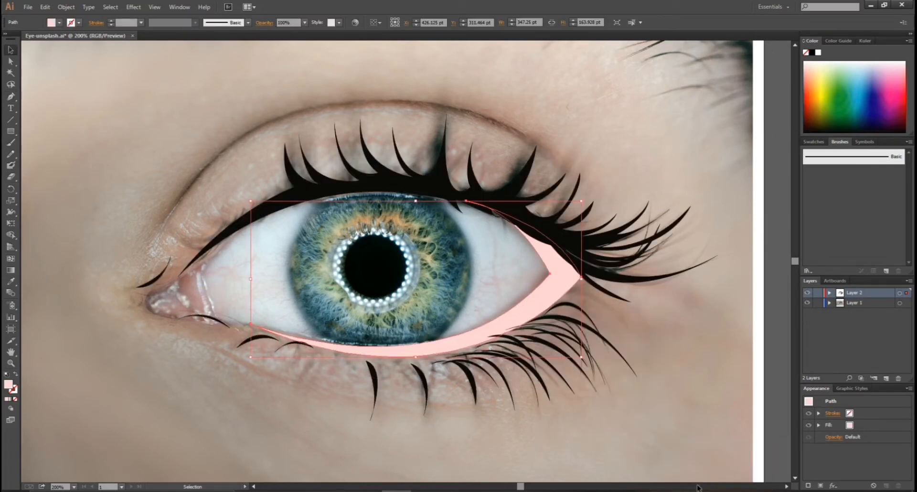
{"action": "left_click", "coordinate": [627, 104]}
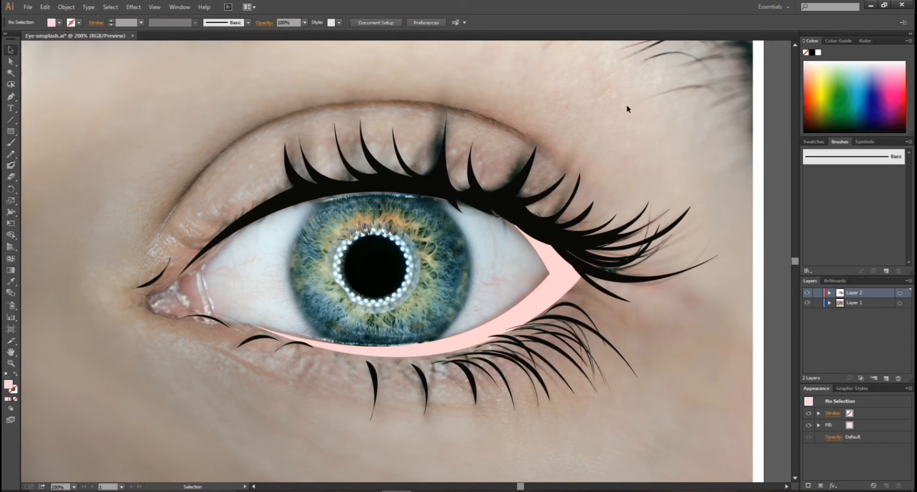
- Draw a closed pink Pen tool shape about 196 by 169 pt tracing the outline of the iris
{"action": "key", "text": "p"}
{"action": "left_click", "coordinate": [347, 190]}
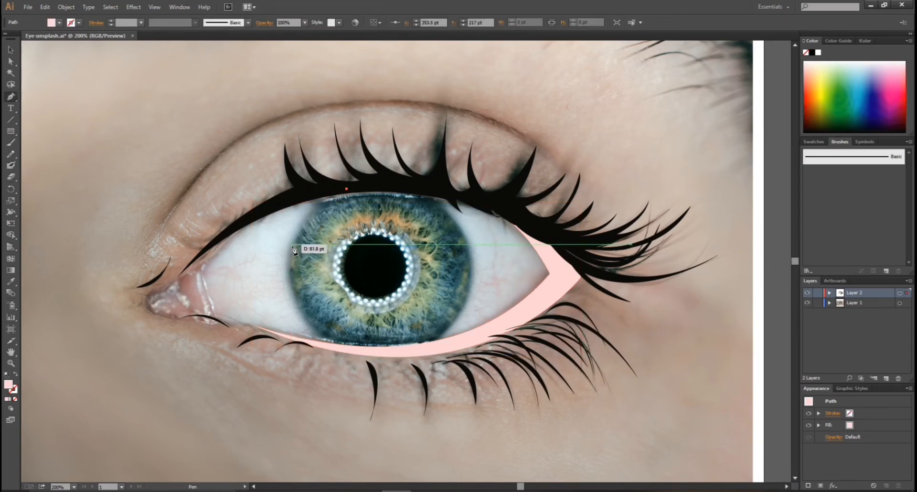
{"action": "left_click_drag", "start_coordinate": [273, 281], "coordinate": [294, 290]}
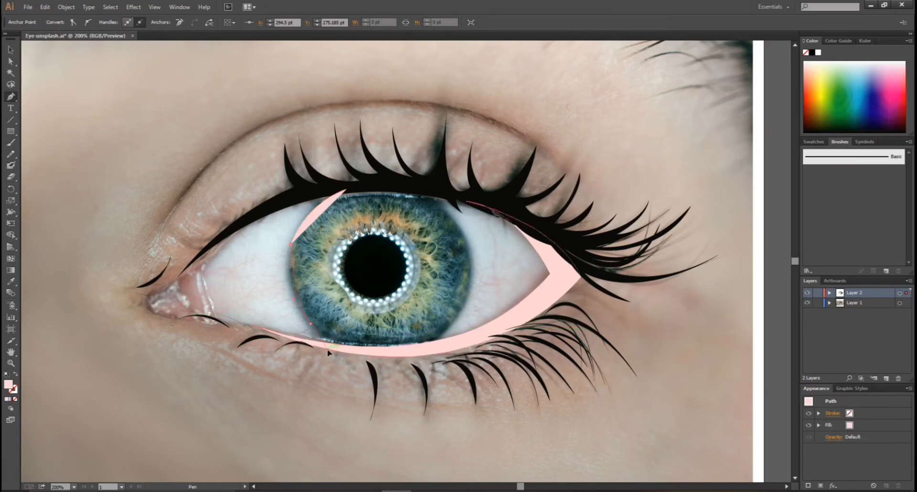
{"action": "left_click_drag", "start_coordinate": [312, 324], "coordinate": [346, 366]}
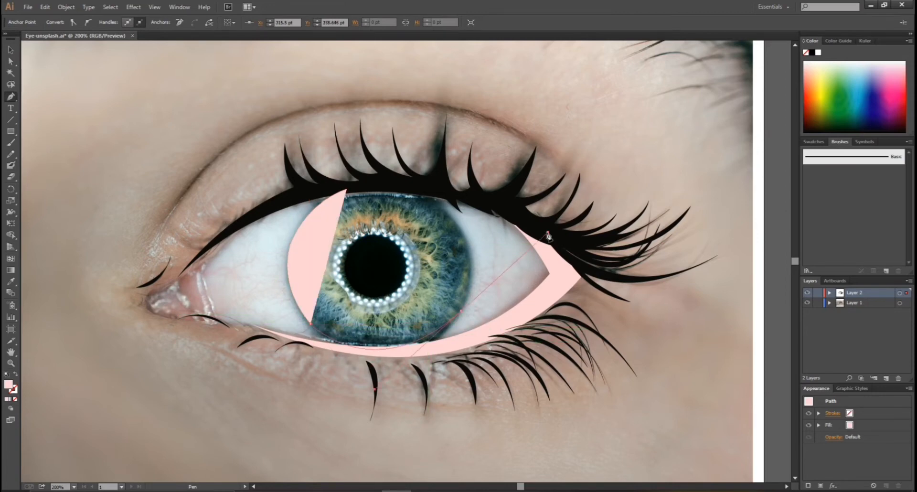
{"action": "left_click", "coordinate": [388, 348]}
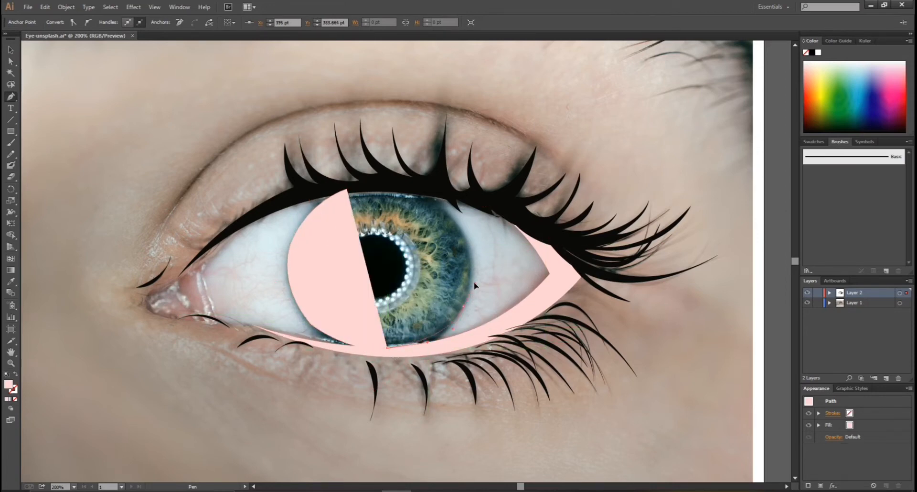
{"action": "left_click_drag", "start_coordinate": [463, 305], "coordinate": [487, 269]}
{"action": "left_click", "coordinate": [460, 219]}
{"action": "left_click_drag", "start_coordinate": [347, 189], "coordinate": [251, 201]}
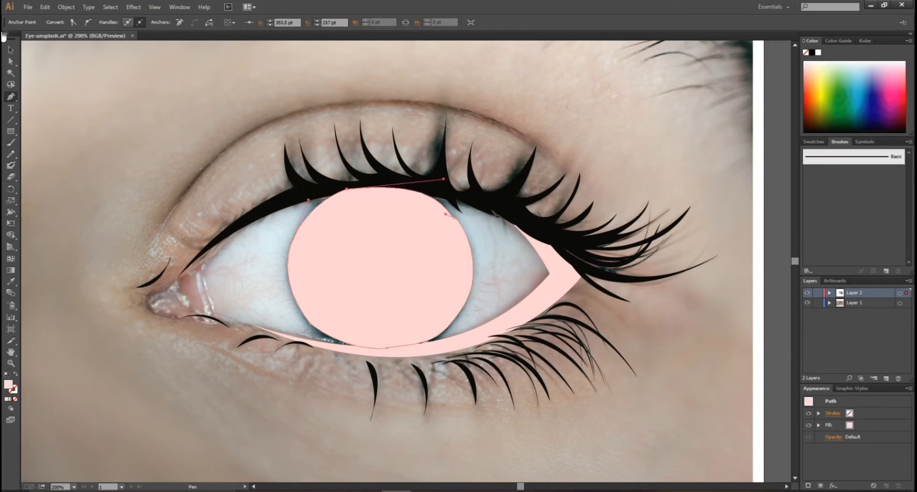
- Send the pink iris shape behind the lashes and change its fill to a very dark brown
{"action": "left_click", "coordinate": [10, 50]}
{"action": "right_click", "coordinate": [367, 240]}
{"action": "mouse_move", "coordinate": [491, 387]}
{"action": "left_click", "coordinate": [526, 420]}
{"action": "double_click", "coordinate": [8, 385]}
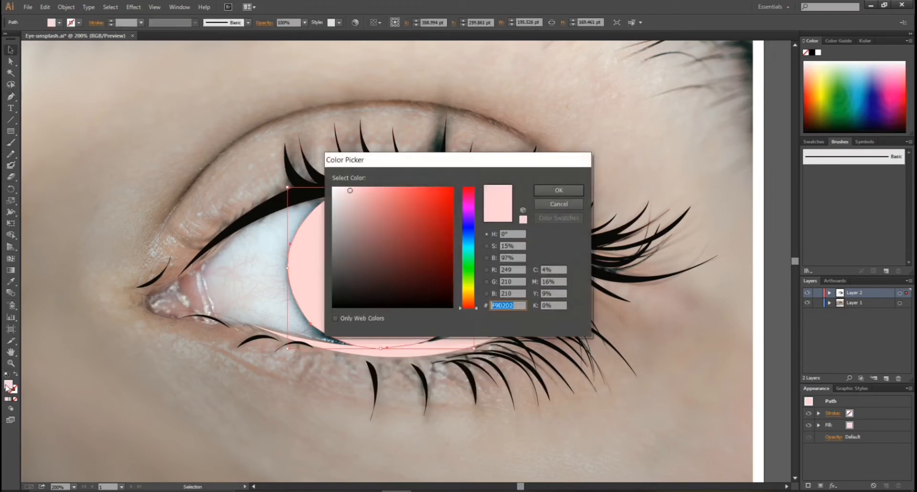
{"action": "left_click", "coordinate": [353, 290]}
{"action": "left_click", "coordinate": [542, 191]}
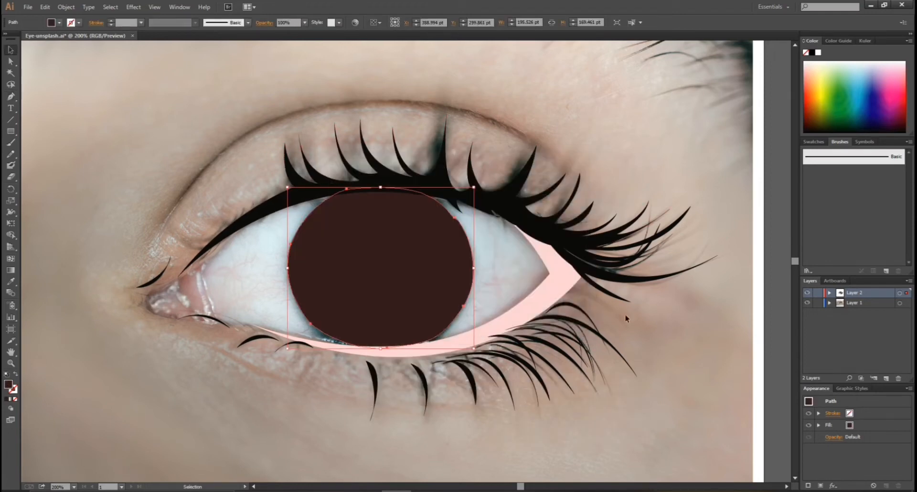
- Show Layer 2 in outline view and draw an ellipse about 63.5 by 63 pt over the photo's pupil
{"action": "left_click", "coordinate": [807, 293], "text": "ctrl"}
{"action": "key", "text": "ctrl+shift+a"}
{"action": "key", "text": "l"}
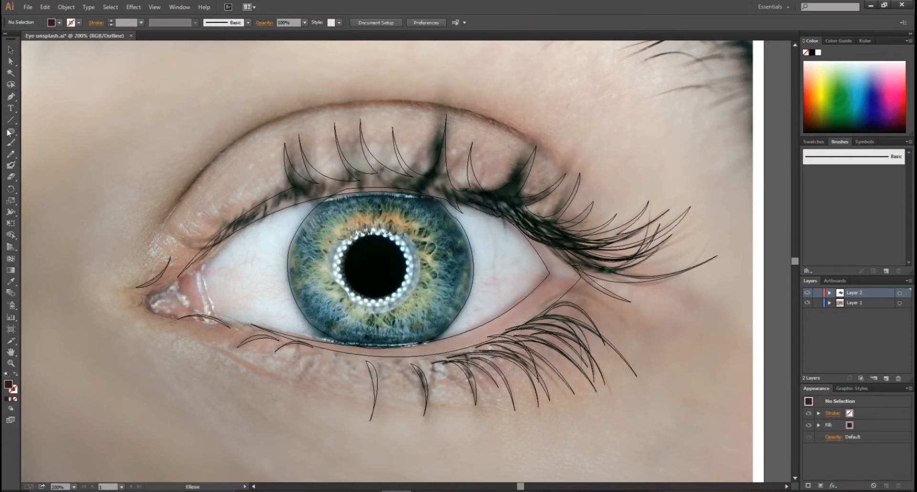
{"action": "left_click_drag", "start_coordinate": [346, 244], "coordinate": [408, 304]}
{"action": "key", "text": "v"}
{"action": "key", "text": "ctrl+shift+a"}
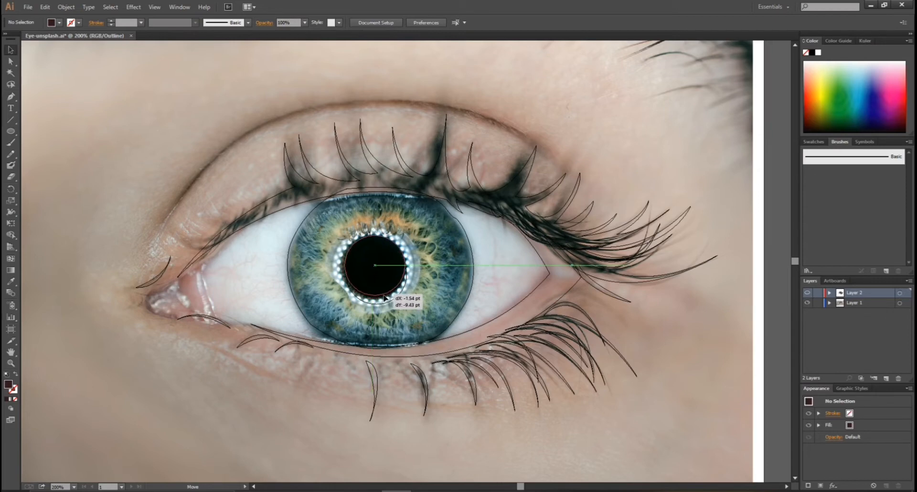
{"action": "left_click", "coordinate": [396, 288]}
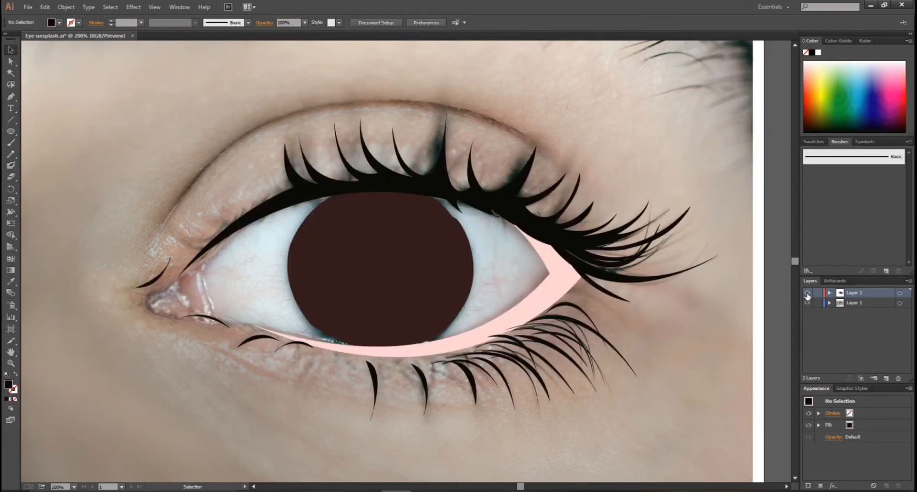
- Send the iris shape to the back, fill the pupil ellipse with black, and deselect it
{"action": "right_click", "coordinate": [453, 276]}
{"action": "mouse_move", "coordinate": [483, 418]}
{"action": "left_click", "coordinate": [621, 452]}
{"action": "right_click", "coordinate": [390, 260]}
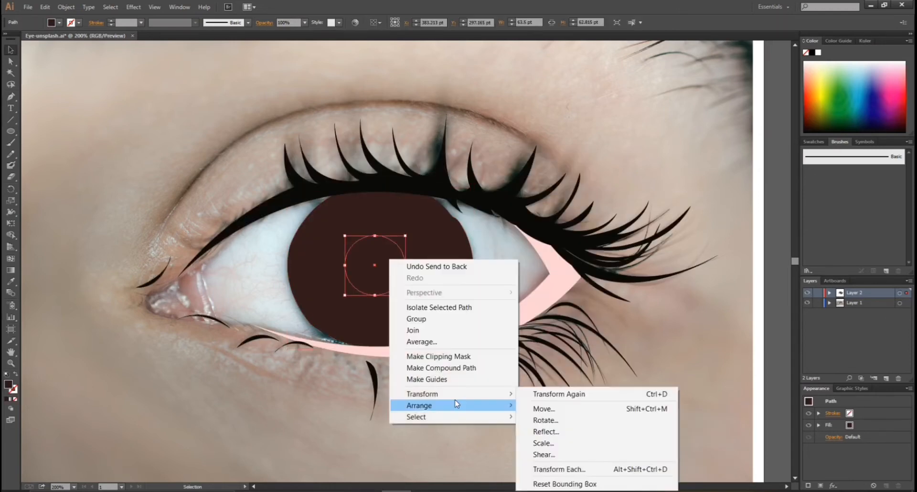
{"action": "left_click", "coordinate": [533, 405]}
{"action": "double_click", "coordinate": [8, 385]}
{"action": "left_click", "coordinate": [559, 186]}
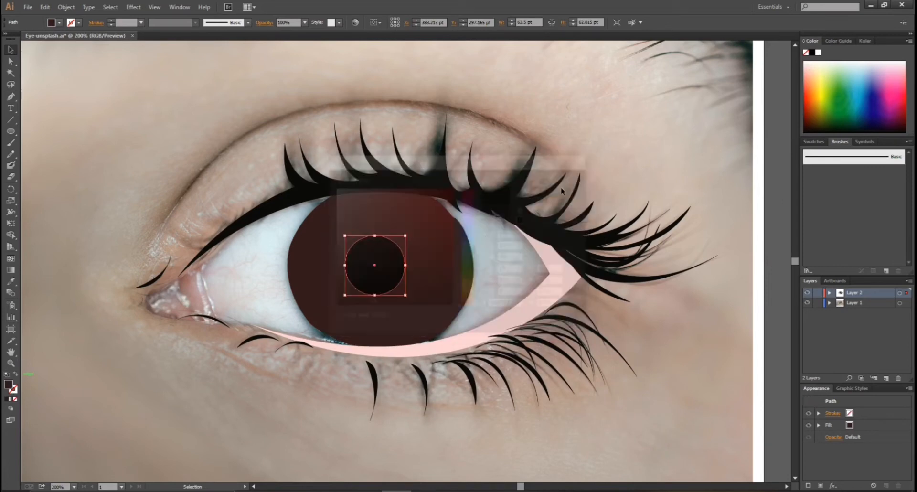
{"action": "left_click", "coordinate": [214, 170]}
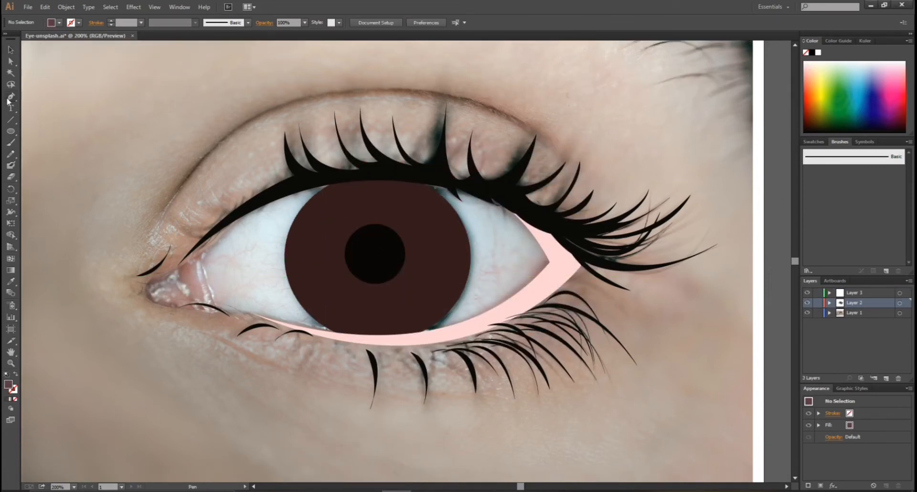
- Draw a closed reddish-brown shape about 192 by 121 pt over the upper iris, with its lower edge arching on both sides and dipping across the pupil
{"action": "left_click", "coordinate": [291, 288]}
{"action": "left_click_drag", "start_coordinate": [360, 267], "coordinate": [411, 304]}
{"action": "left_click", "coordinate": [360, 267]}
{"action": "left_click_drag", "start_coordinate": [395, 262], "coordinate": [405, 249]}
{"action": "left_click_drag", "start_coordinate": [466, 283], "coordinate": [475, 326]}
{"action": "left_click_drag", "start_coordinate": [372, 172], "coordinate": [246, 160]}
{"action": "left_click_drag", "start_coordinate": [291, 288], "coordinate": [317, 389]}
{"action": "left_click", "coordinate": [744, 153]}
{"action": "key", "text": "Delete"}
{"action": "left_click", "coordinate": [10, 50]}
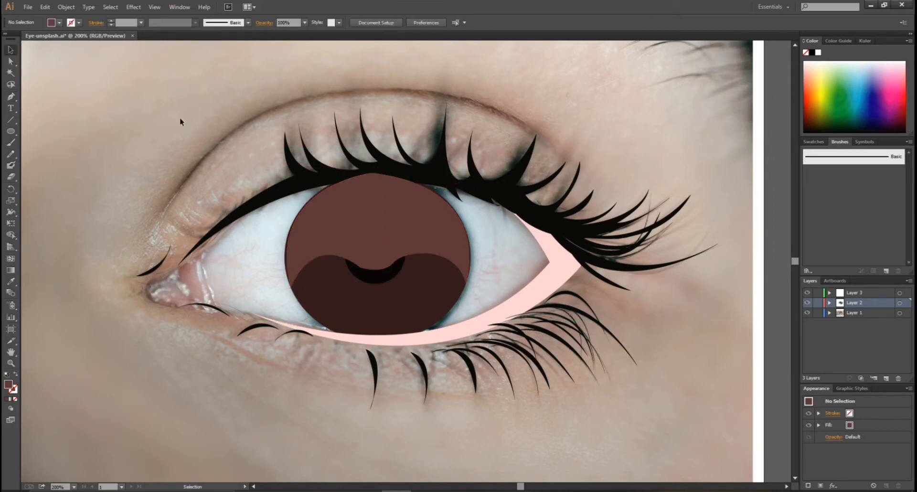
- Arrange the black pupil in front of the upper reddish-brown iris shape and send that shape backward
{"action": "left_click", "coordinate": [376, 234]}
{"action": "right_click", "coordinate": [374, 275]}
{"action": "mouse_move", "coordinate": [492, 421]}
{"action": "left_click", "coordinate": [520, 420]}
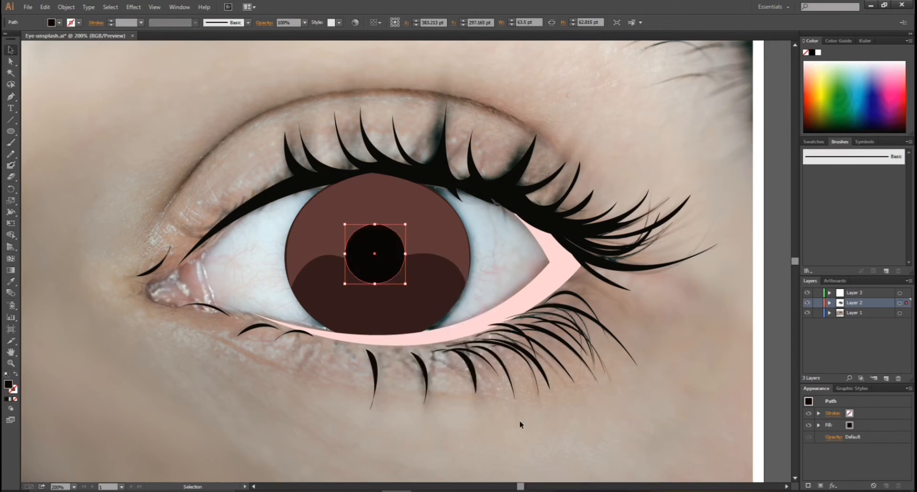
{"action": "right_click", "coordinate": [436, 234]}
{"action": "mouse_move", "coordinate": [552, 392]}
{"action": "left_click", "coordinate": [604, 404]}
- Bring the upper lash shape to the front so it overlaps the top of the iris
{"action": "right_click", "coordinate": [407, 172]}
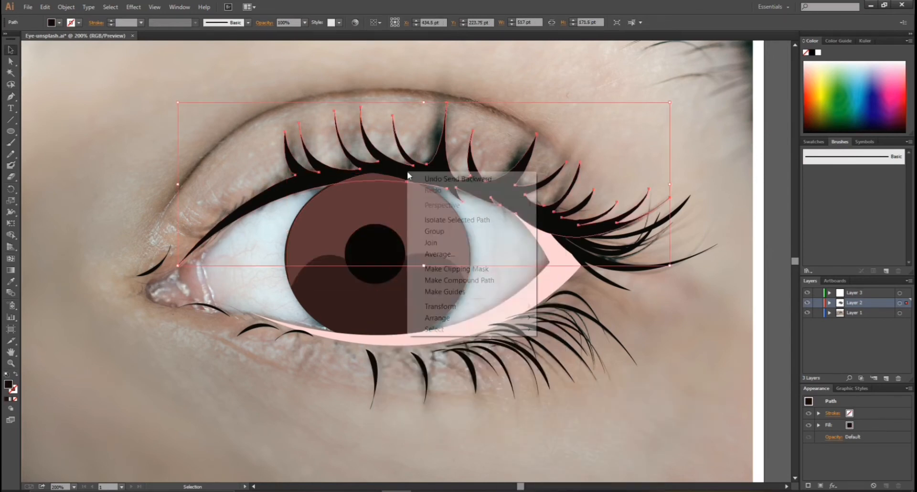
{"action": "left_click", "coordinate": [609, 276]}
{"action": "right_click", "coordinate": [455, 185]}
{"action": "key", "text": "Escape"}
- Select the base iris shape and set its fill colour to brown 442424
{"action": "left_click", "coordinate": [368, 301]}
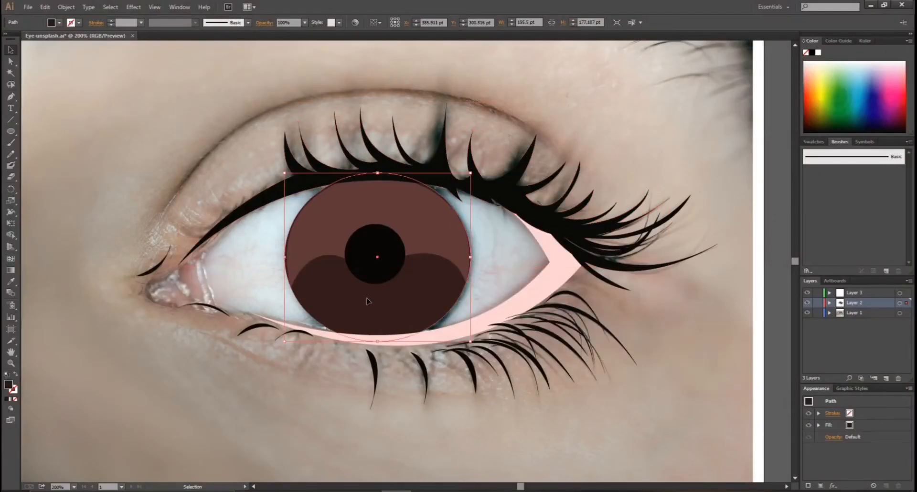
{"action": "right_click", "coordinate": [368, 301]}
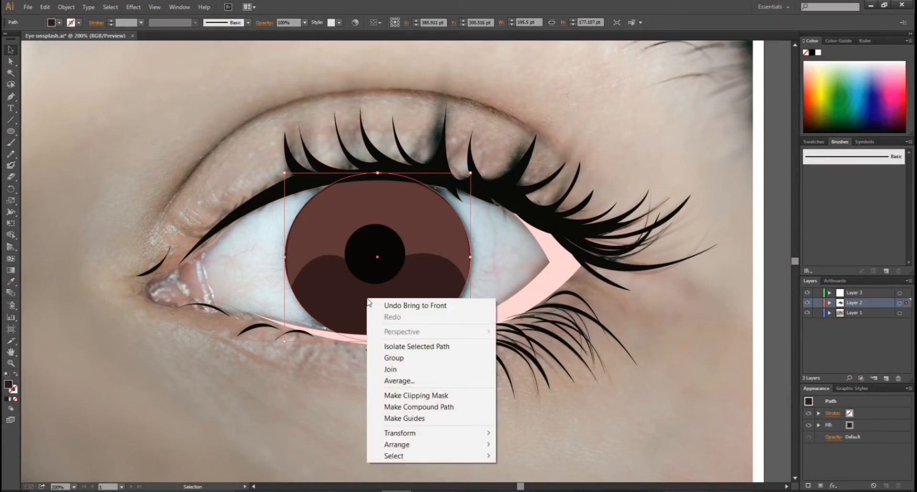
{"action": "left_click", "coordinate": [331, 289]}
{"action": "double_click", "coordinate": [8, 386]}
{"action": "left_click_drag", "start_coordinate": [383, 282], "coordinate": [389, 275]}
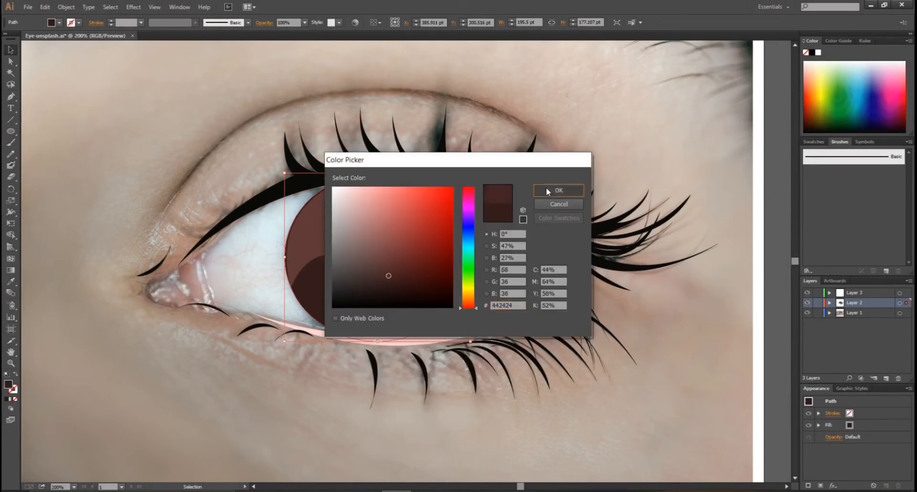
{"action": "left_click", "coordinate": [549, 192]}
- Change the upper iris shape's fill to a very dark reddish brown, darker than the base iris, and deselect it
{"action": "left_click", "coordinate": [406, 215]}
{"action": "double_click", "coordinate": [7, 386]}
{"action": "left_click", "coordinate": [388, 279]}
{"action": "left_click", "coordinate": [557, 191]}
{"action": "double_click", "coordinate": [9, 386]}
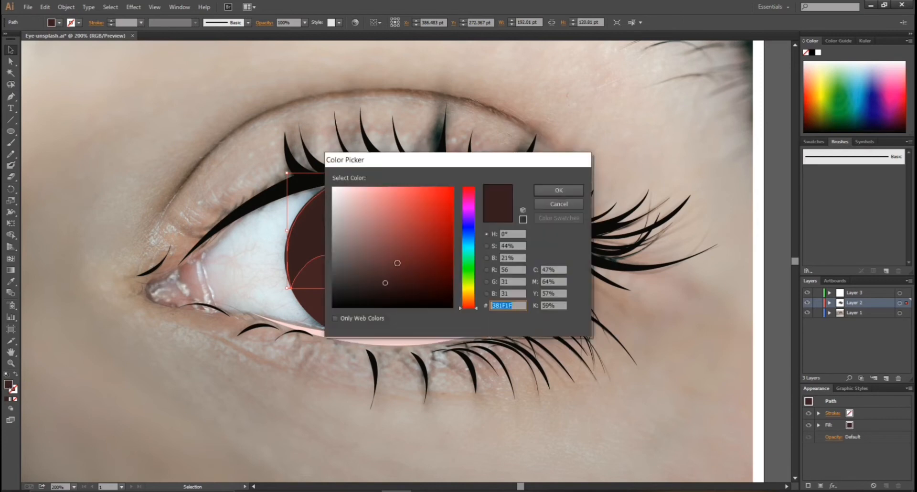
{"action": "left_click", "coordinate": [400, 286]}
{"action": "left_click", "coordinate": [568, 190]}
{"action": "left_click", "coordinate": [578, 190]}
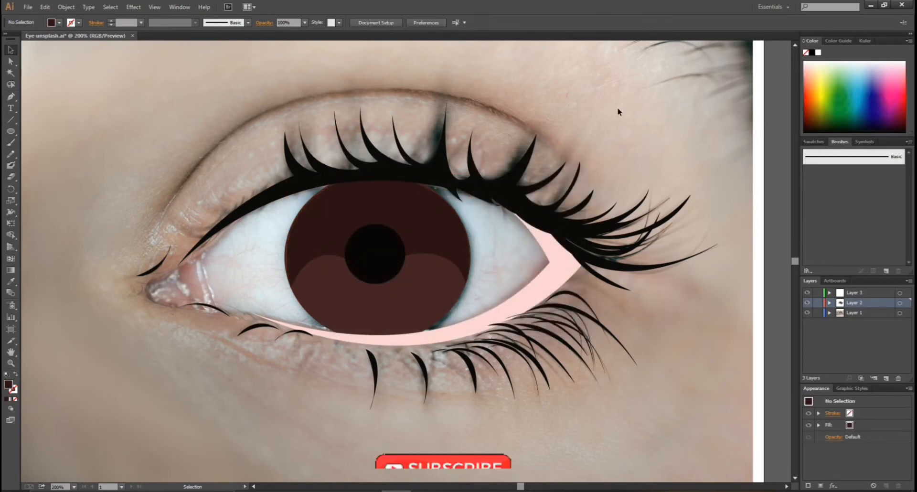
- Add a small white highlight ellipse about 9.5 pt wide near the pupil's upper edge and bring it forward over the pupil
{"action": "left_click", "coordinate": [807, 302], "text": "ctrl"}
{"action": "left_click", "coordinate": [390, 235]}
{"action": "right_click", "coordinate": [390, 237]}
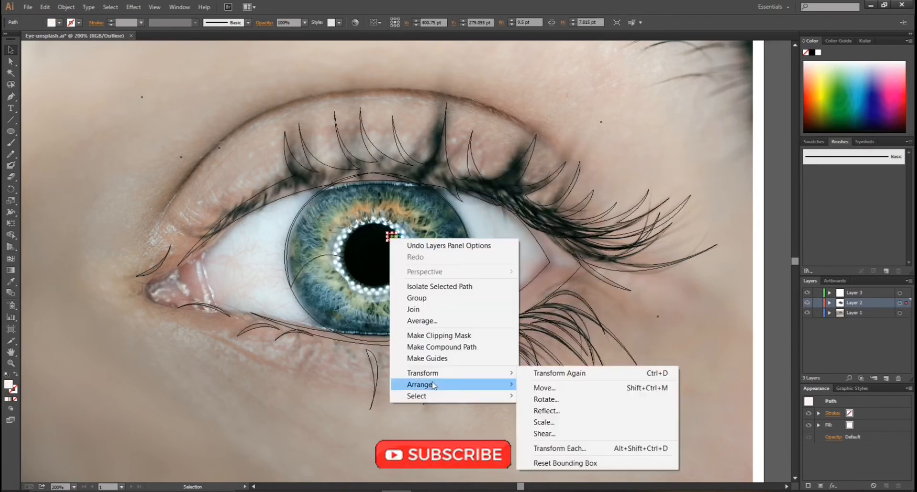
{"action": "mouse_move", "coordinate": [433, 385]}
{"action": "left_click", "coordinate": [528, 386]}
{"action": "key", "text": "ctrl+y"}
{"action": "key", "text": "ctrl+shift+a"}
- Draw a crescent about 113.5 pt wide across the lower iris on Layer 3 and fill it with a lighter reddish brown
{"action": "key", "text": "a"}
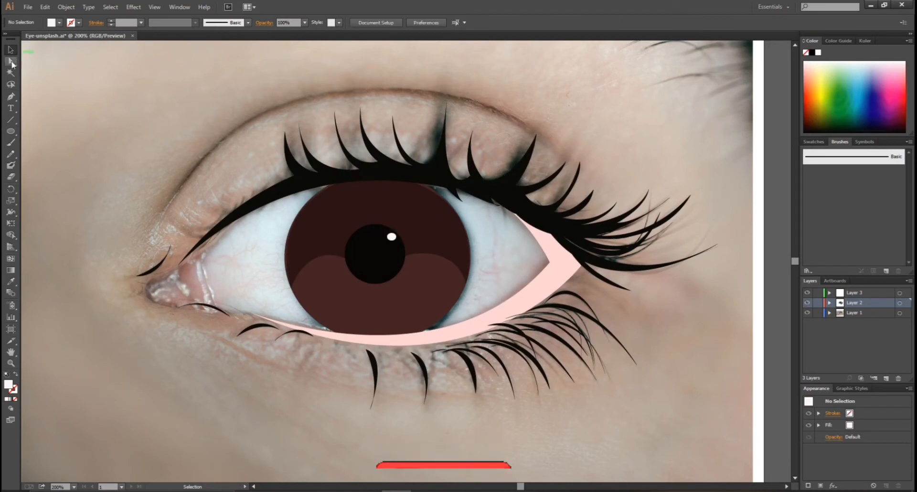
{"action": "left_click", "coordinate": [390, 275]}
{"action": "left_click", "coordinate": [398, 285]}
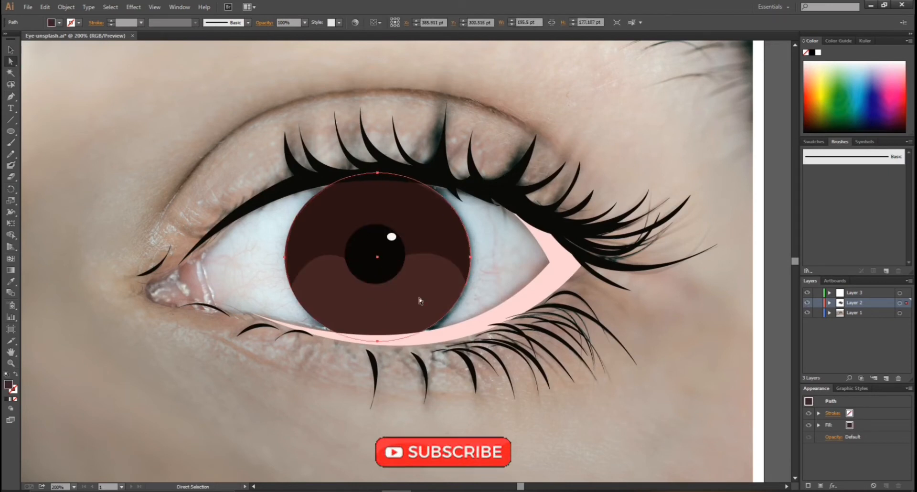
{"action": "left_click", "coordinate": [862, 296]}
{"action": "left_click", "coordinate": [326, 293]}
{"action": "left_click_drag", "start_coordinate": [434, 293], "coordinate": [491, 241]}
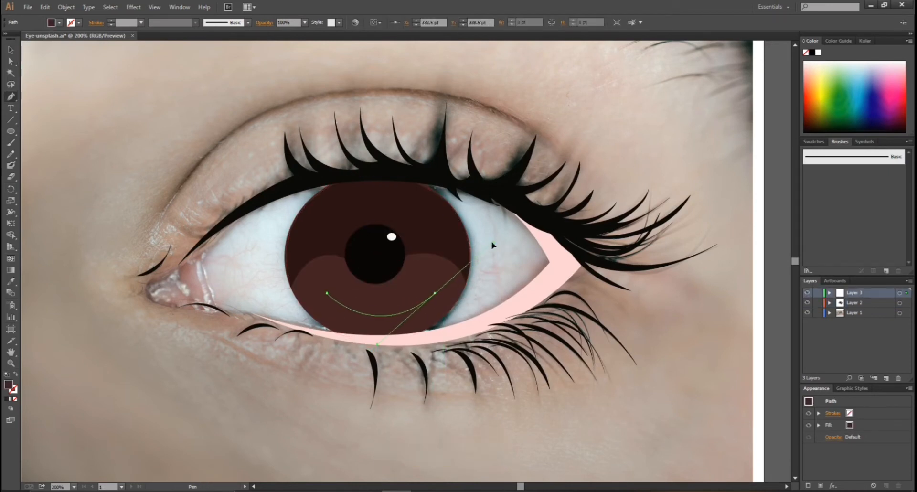
{"action": "left_click", "coordinate": [435, 293]}
{"action": "left_click", "coordinate": [326, 293]}
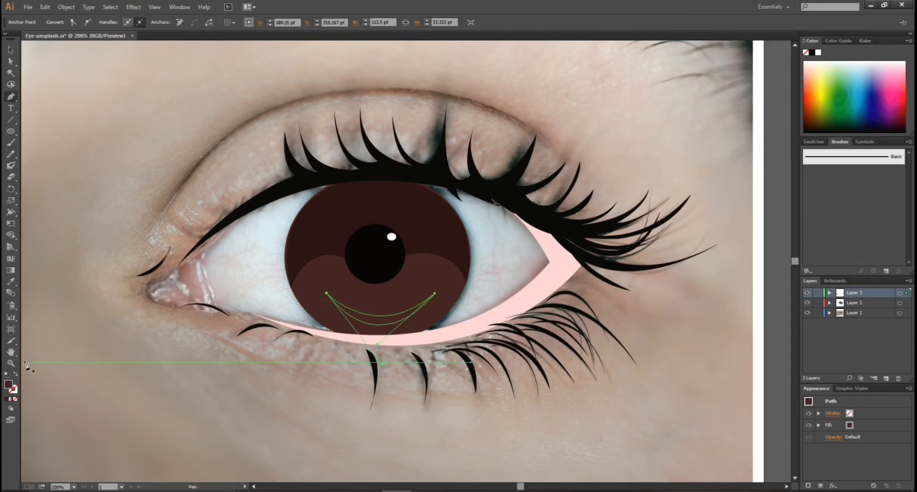
{"action": "double_click", "coordinate": [8, 385]}
{"action": "left_click", "coordinate": [546, 192]}
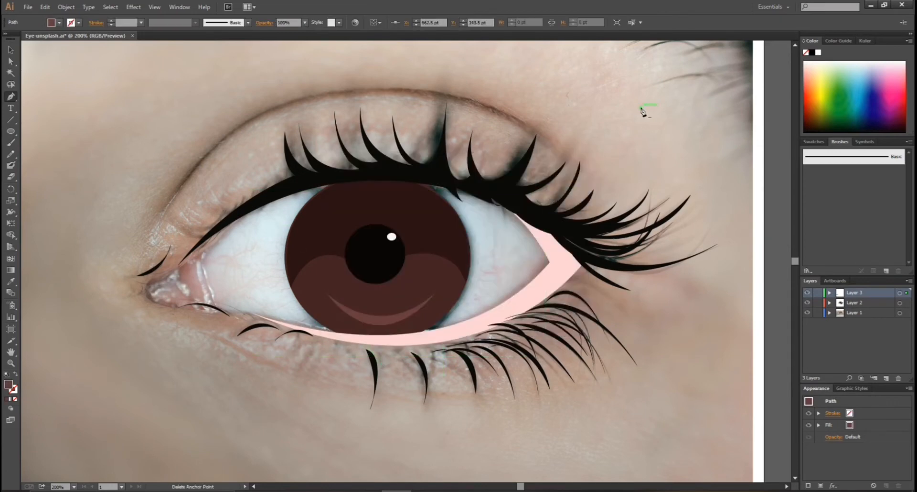
- Trace the first curved edge of a thin blood vessel in the eye white beside the inner corner on Layer 3
{"action": "key", "text": "ctrl+minus"}
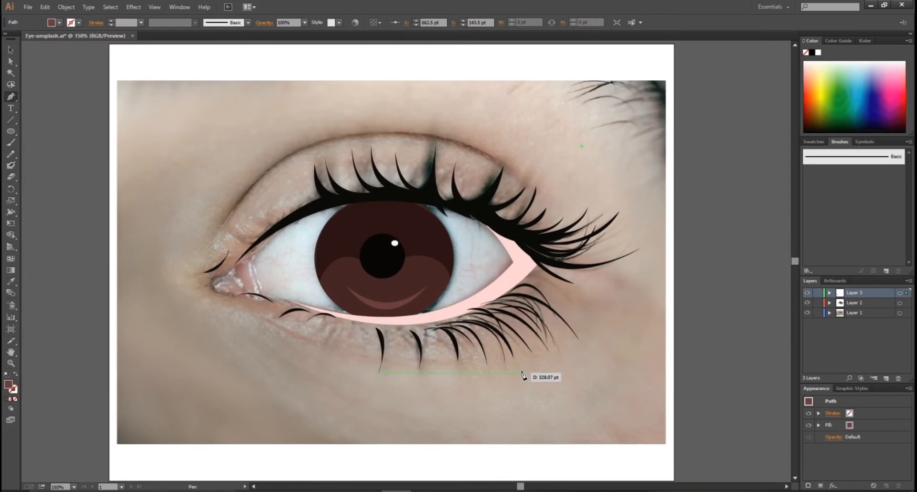
{"action": "key", "text": "ctrl+plus"}
{"action": "key", "text": "ctrl+plus"}
{"action": "key", "text": "ctrl+plus"}
{"action": "left_click_drag", "start_coordinate": [523, 487], "coordinate": [520, 489]}
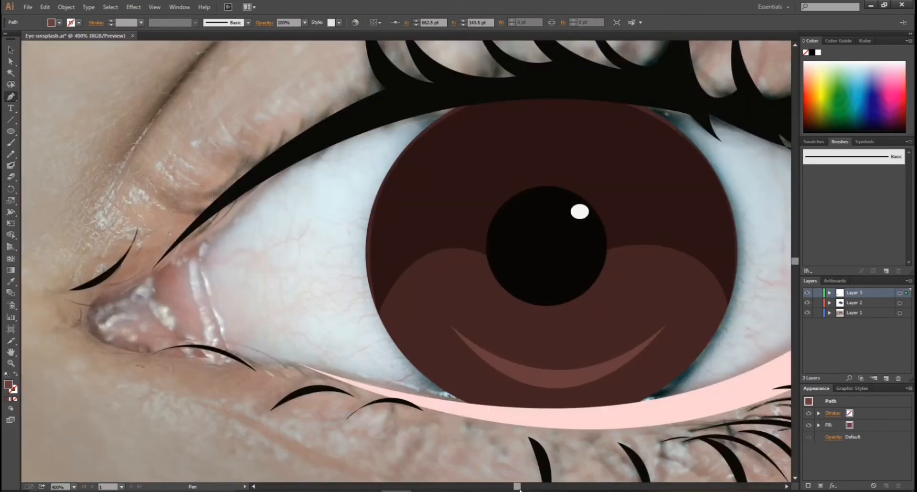
{"action": "key", "text": "ctrl+minus"}
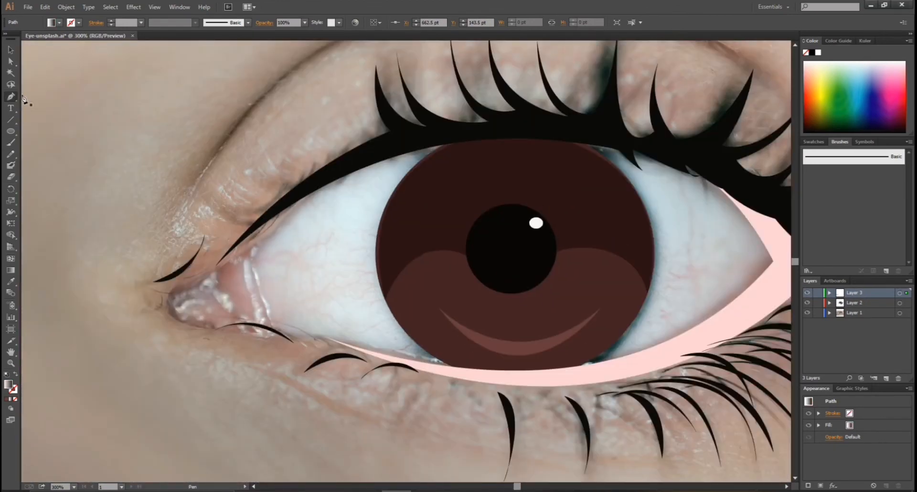
{"action": "key", "text": "ctrl+plus"}
{"action": "key", "text": "ctrl+plus"}
{"action": "left_click_drag", "start_coordinate": [214, 279], "coordinate": [214, 279]}
{"action": "left_click", "coordinate": [185, 253]}
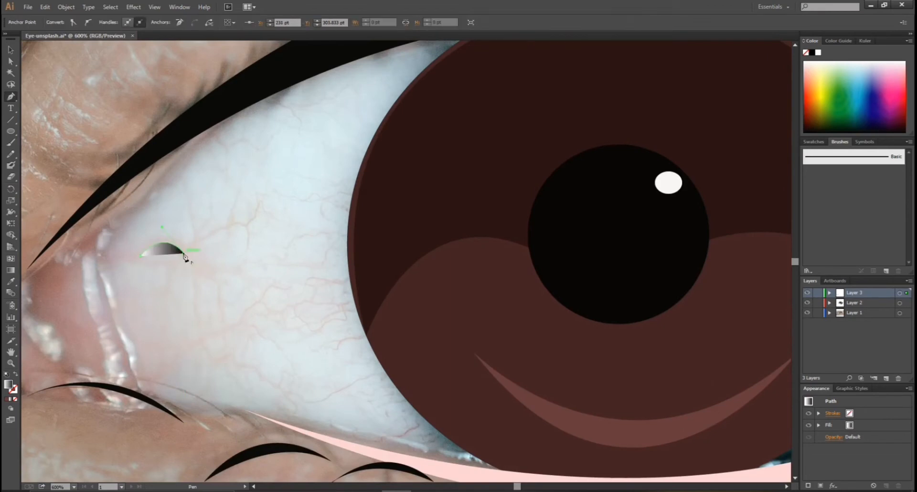
{"action": "left_click_drag", "start_coordinate": [228, 229], "coordinate": [241, 230]}
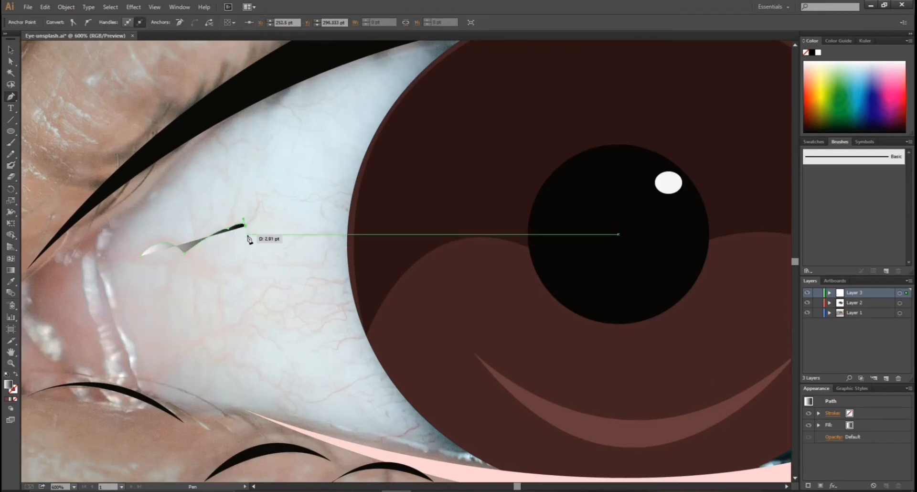
{"action": "left_click", "coordinate": [239, 259]}
- Show Layer 3 in outline view and set the blood vessel's fill to light pink
{"action": "key", "text": "ctrl+y"}
{"action": "double_click", "coordinate": [8, 383]}
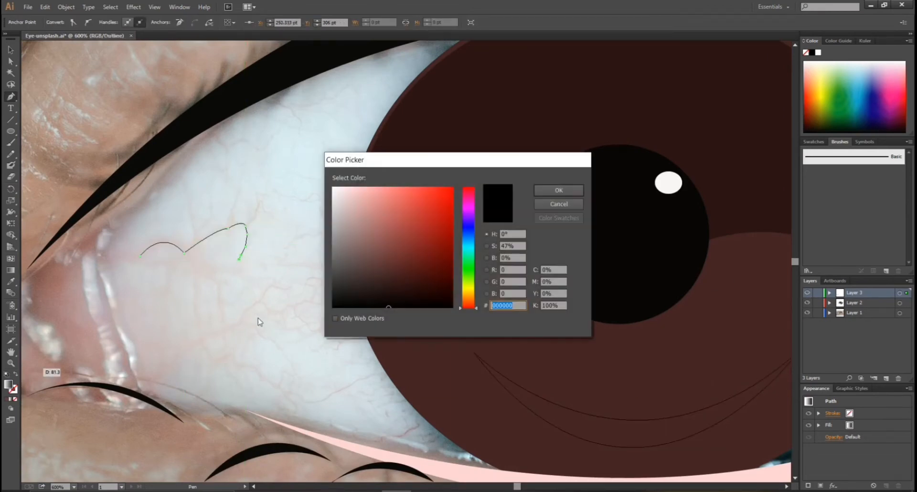
{"action": "left_click", "coordinate": [352, 188]}
{"action": "left_click", "coordinate": [568, 190]}
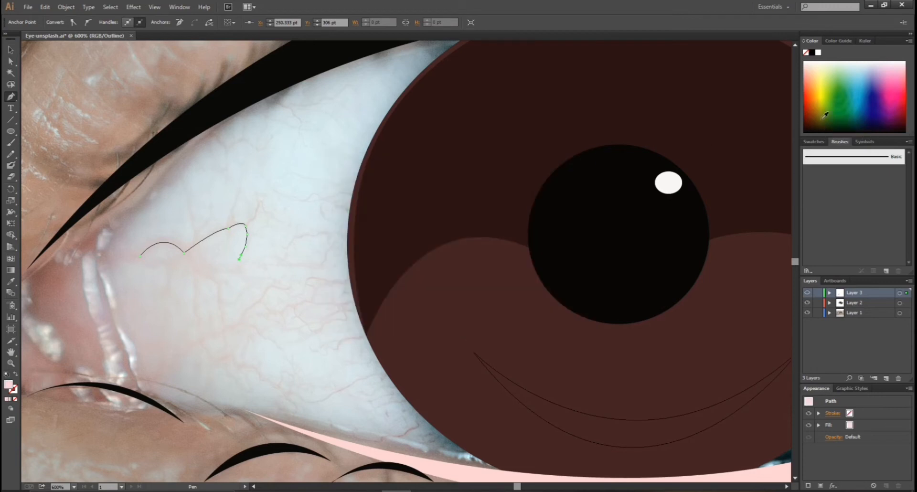
- Finish the first blood vessel by tracing its short downward and upward forks and its returning edge, and close the shape
{"action": "left_click", "coordinate": [248, 246]}
{"action": "left_click", "coordinate": [250, 234]}
{"action": "left_click", "coordinate": [245, 224]}
{"action": "left_click", "coordinate": [254, 220]}
{"action": "left_click", "coordinate": [263, 203]}
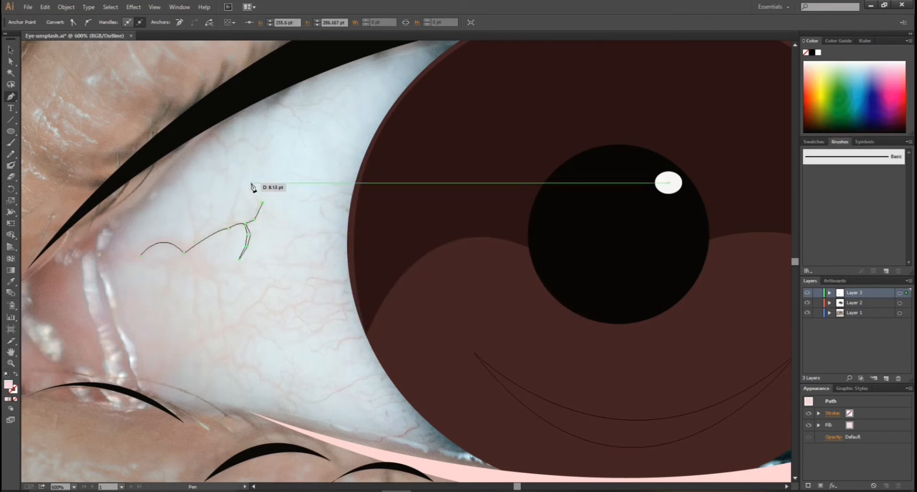
{"action": "left_click_drag", "start_coordinate": [247, 178], "coordinate": [251, 183]}
{"action": "left_click", "coordinate": [258, 200]}
{"action": "left_click", "coordinate": [246, 221]}
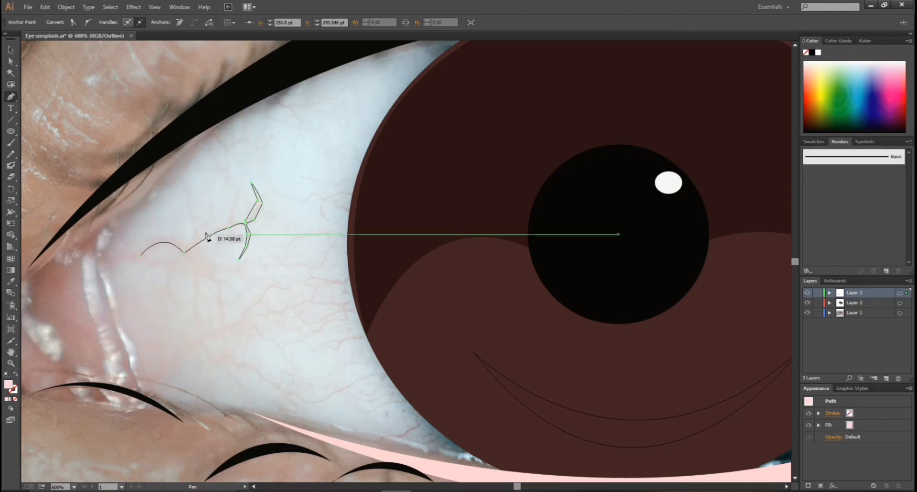
{"action": "left_click_drag", "start_coordinate": [188, 244], "coordinate": [174, 254]}
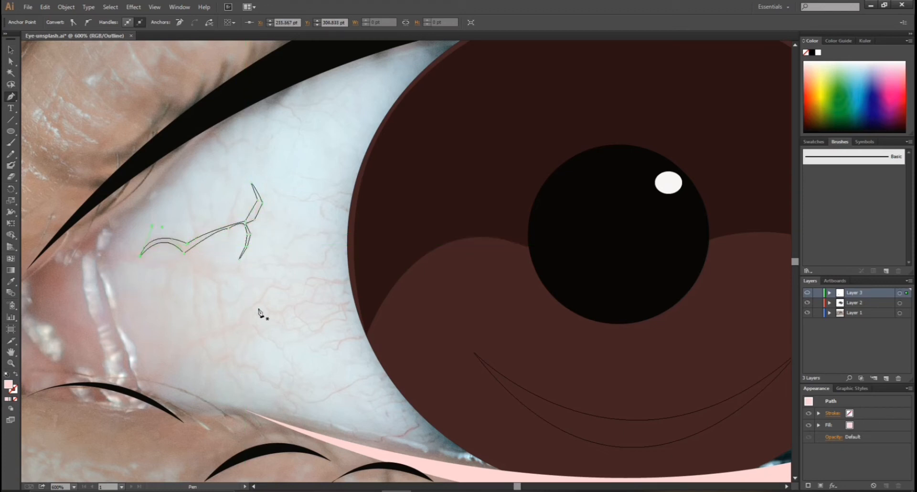
- Trace a small forked blood vessel in the eye white below the first one
{"action": "left_click", "coordinate": [240, 321]}
{"action": "left_click_drag", "start_coordinate": [259, 301], "coordinate": [281, 287]}
{"action": "scroll", "coordinate": [275, 304], "scroll_direction": "down", "scroll_amount": 1}
{"action": "left_click", "coordinate": [285, 372]}
{"action": "left_click_drag", "start_coordinate": [303, 374], "coordinate": [306, 381]}
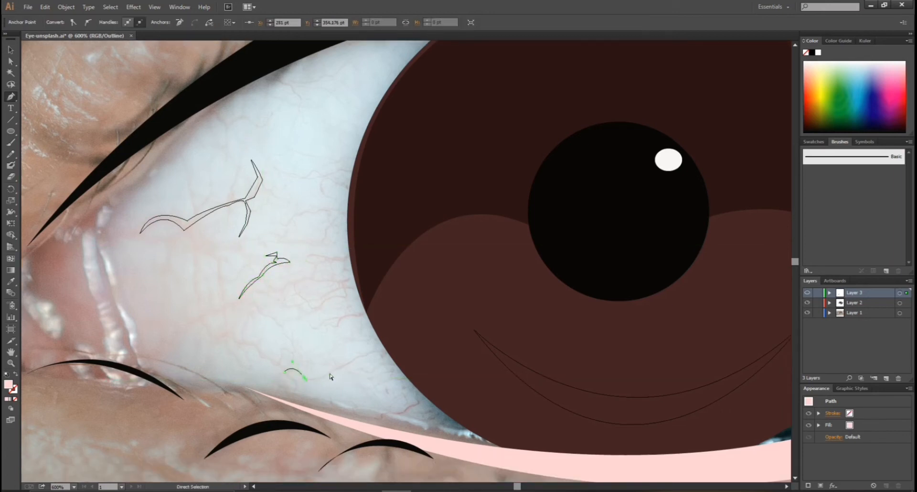
{"action": "key", "text": "ctrl+z"}
{"action": "key", "text": "ctrl+z"}
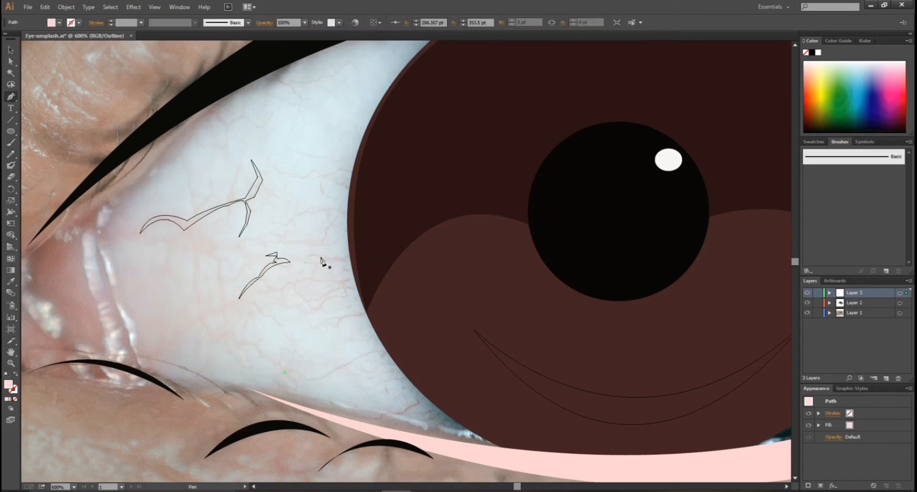
- Trace a short wavy vessel against the iris's inner side and a forked vessel just below the upper lid
{"action": "mouse_move", "coordinate": [344, 257]}
{"action": "left_mouse_down"}
{"action": "mouse_move", "coordinate": [352, 261]}
{"action": "mouse_move", "coordinate": [337, 268]}
{"action": "left_mouse_up"}
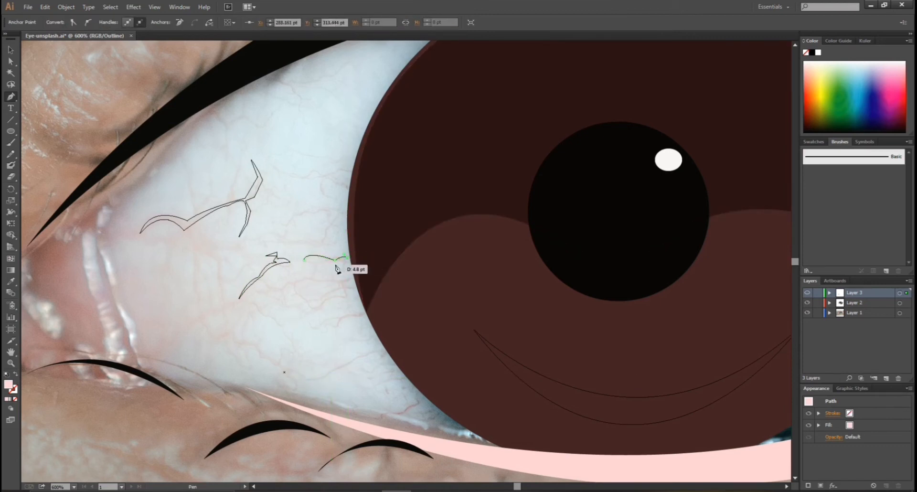
{"action": "left_click", "coordinate": [272, 79]}
{"action": "left_click", "coordinate": [289, 85]}
{"action": "left_click", "coordinate": [299, 98]}
{"action": "left_click", "coordinate": [289, 128]}
{"action": "left_click_drag", "start_coordinate": [303, 98], "coordinate": [309, 98]}
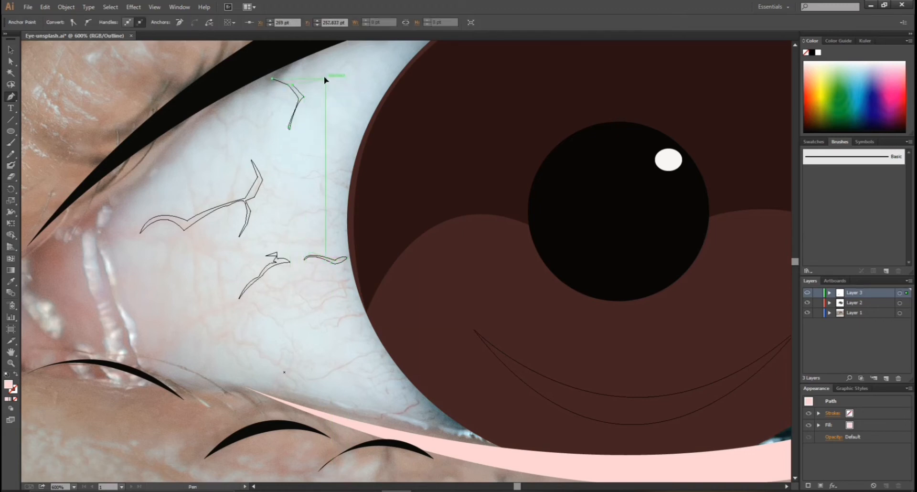
{"action": "left_click_drag", "start_coordinate": [357, 80], "coordinate": [298, 92]}
{"action": "key", "text": "ctrl+z"}
{"action": "left_click", "coordinate": [320, 77]}
{"action": "left_click", "coordinate": [273, 79]}
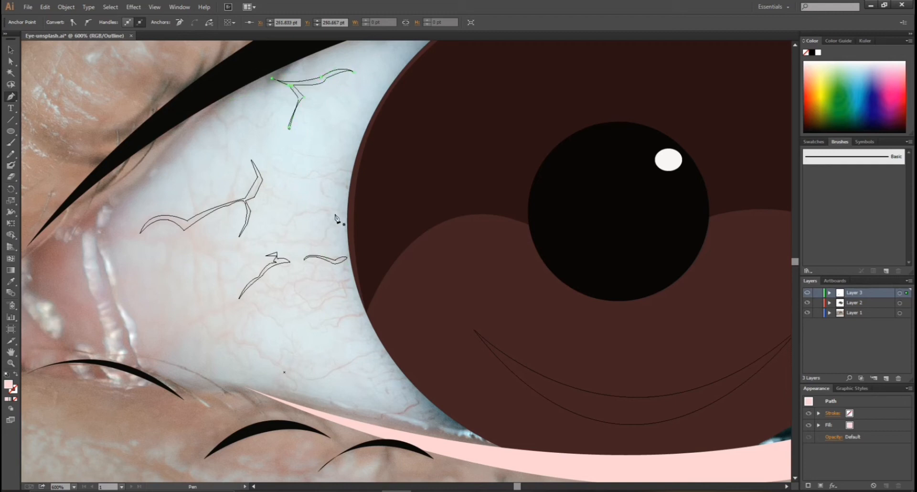
- Trace a thin zigzag vessel midway up the eye white near the iris and a jagged one in its lower part
{"action": "mouse_move", "coordinate": [323, 209]}
{"action": "left_mouse_down"}
{"action": "mouse_move", "coordinate": [311, 215]}
{"action": "mouse_move", "coordinate": [319, 219]}
{"action": "left_mouse_up"}
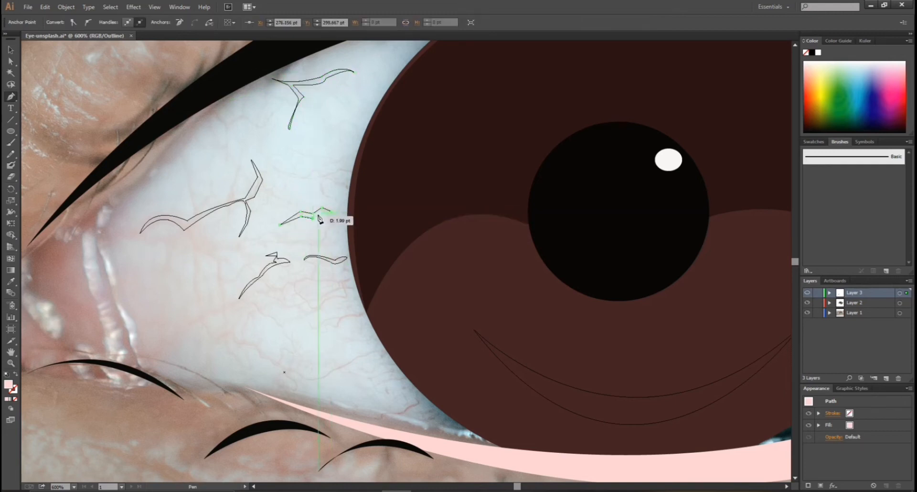
{"action": "left_click", "coordinate": [330, 211]}
{"action": "left_click", "coordinate": [214, 336]}
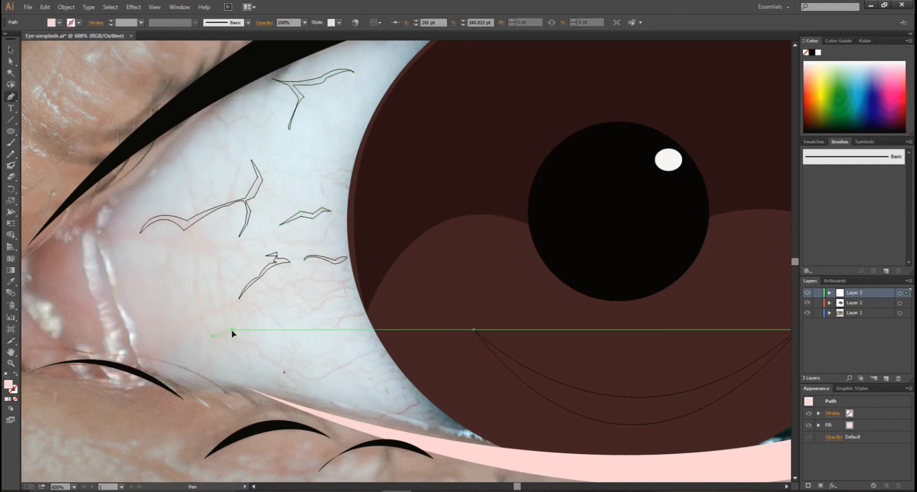
{"action": "left_click", "coordinate": [233, 330]}
{"action": "left_click", "coordinate": [239, 340]}
{"action": "mouse_move", "coordinate": [253, 342]}
{"action": "left_mouse_down"}
{"action": "mouse_move", "coordinate": [283, 357]}
{"action": "mouse_move", "coordinate": [296, 349]}
{"action": "left_mouse_up"}
{"action": "left_click", "coordinate": [260, 353]}
{"action": "left_click", "coordinate": [282, 346]}
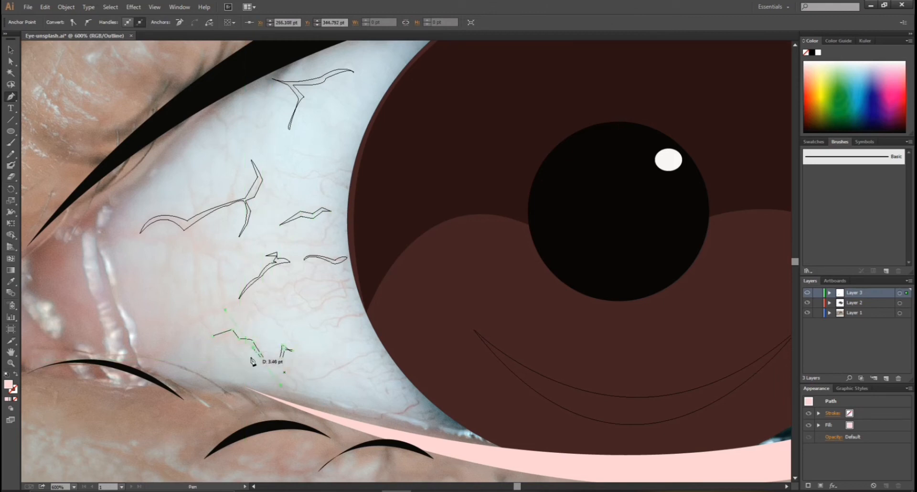
- Trace a long thin vessel in the eye white on the iris's outer side, and return to the filled preview with nothing selected
{"action": "key", "text": "ctrl+minus"}
{"action": "key", "text": "ctrl+minus"}
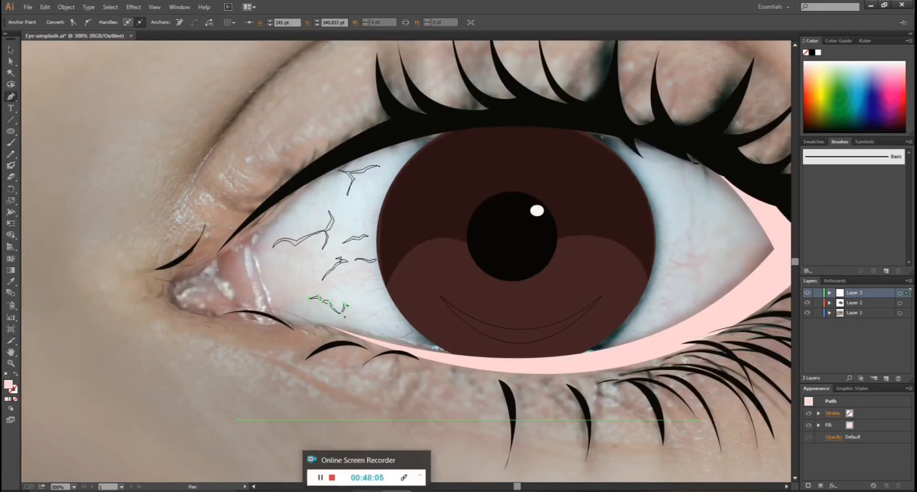
{"action": "left_click", "coordinate": [681, 172]}
{"action": "left_click", "coordinate": [687, 189]}
{"action": "left_click", "coordinate": [690, 216]}
{"action": "left_click_drag", "start_coordinate": [691, 236], "coordinate": [700, 238]}
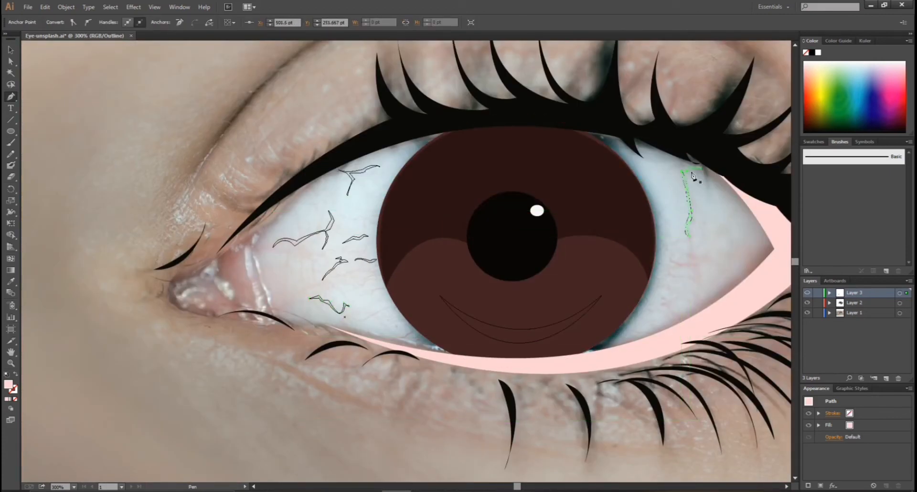
{"action": "key", "text": "ctrl+y"}
{"action": "key", "text": "ctrl+shift+a"}
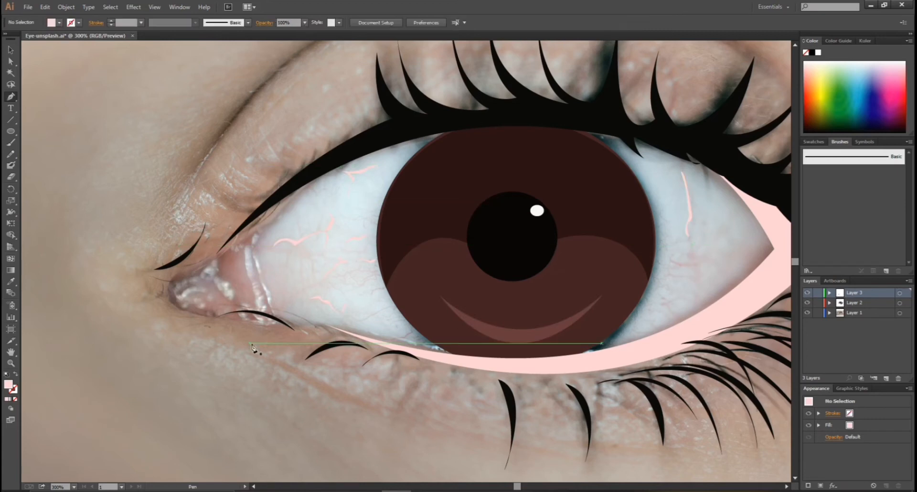
- Draw a white almond shape covering the whole eye opening from the inner corner to the outer corner on Layer 3
{"action": "left_click", "coordinate": [188, 225]}
{"action": "left_click_drag", "start_coordinate": [396, 122], "coordinate": [522, 113]}
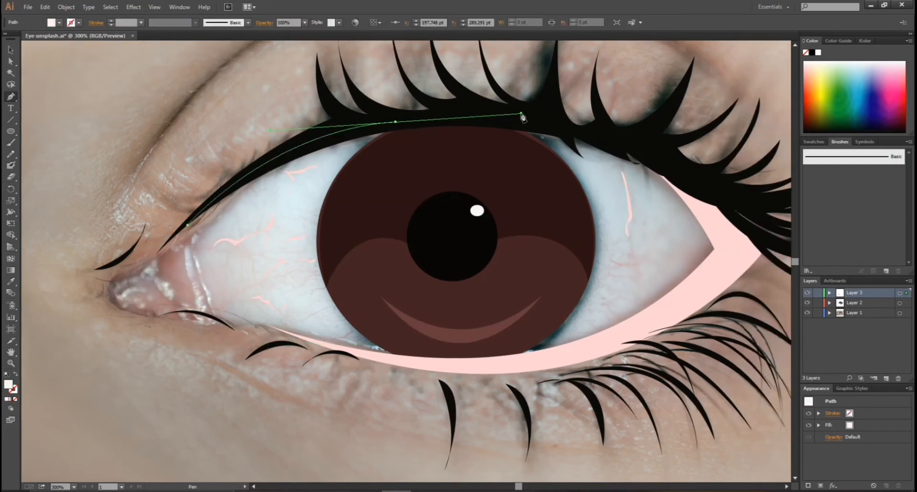
{"action": "left_click_drag", "start_coordinate": [719, 239], "coordinate": [768, 347]}
{"action": "left_click_drag", "start_coordinate": [509, 365], "coordinate": [278, 377]}
{"action": "key", "text": "ctrl+z"}
{"action": "key", "text": "ctrl+z"}
{"action": "left_click_drag", "start_coordinate": [188, 225], "coordinate": [209, 104]}
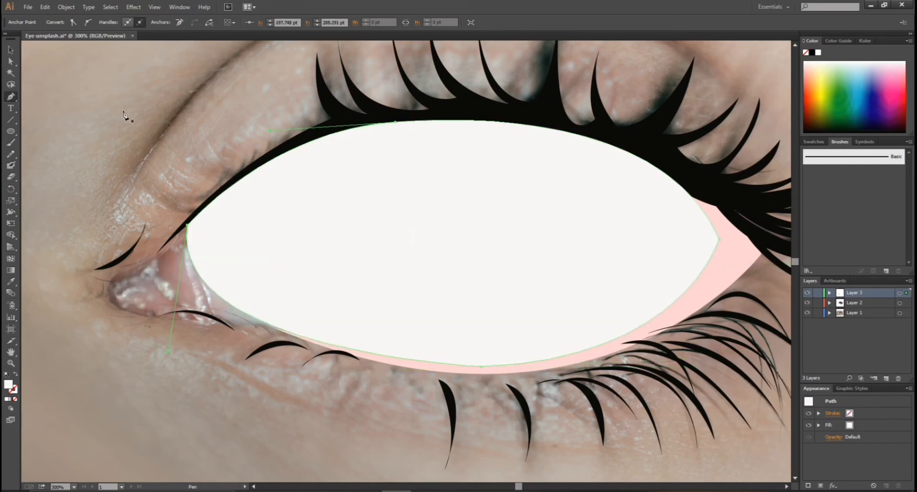
- Move the white eye shape to Layer 2 and send it to the back behind the lashes, lid rim and iris
{"action": "left_click", "coordinate": [11, 50]}
{"action": "right_click", "coordinate": [423, 208]}
{"action": "left_click", "coordinate": [575, 389]}
{"action": "left_click_drag", "start_coordinate": [907, 293], "coordinate": [907, 302]}
{"action": "right_click", "coordinate": [557, 239]}
{"action": "mouse_move", "coordinate": [588, 384]}
{"action": "left_click", "coordinate": [709, 420]}
{"action": "left_click", "coordinate": [649, 67]}
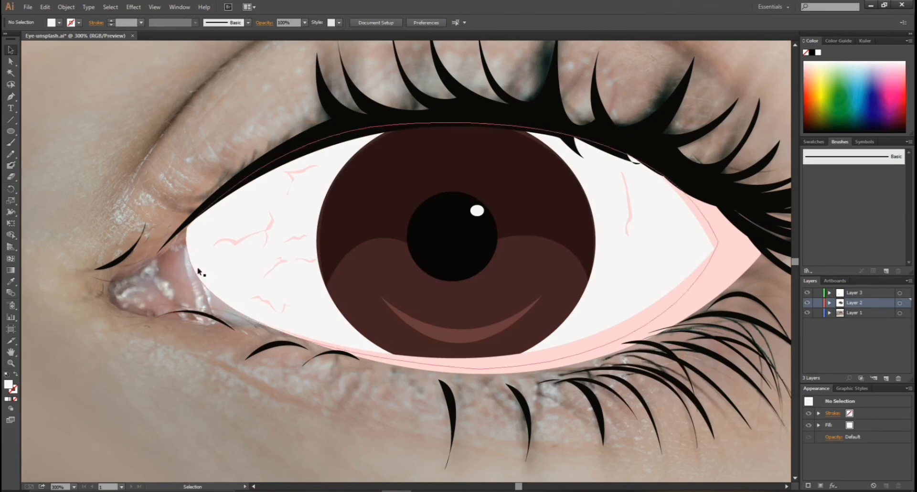
- Draw a small white filler shape on Layer 2 over the gap along the eye white's lower inner edge
{"action": "key", "text": "p"}
{"action": "left_click", "coordinate": [188, 245]}
{"action": "left_click_drag", "start_coordinate": [251, 342], "coordinate": [252, 342]}
{"action": "left_click", "coordinate": [222, 320]}
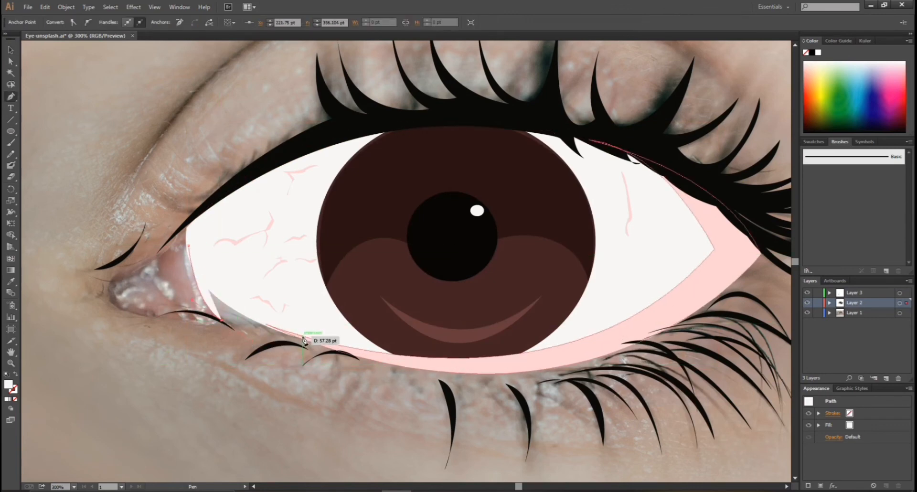
{"action": "left_click", "coordinate": [305, 336]}
{"action": "left_click", "coordinate": [237, 293]}
{"action": "left_click", "coordinate": [188, 246]}
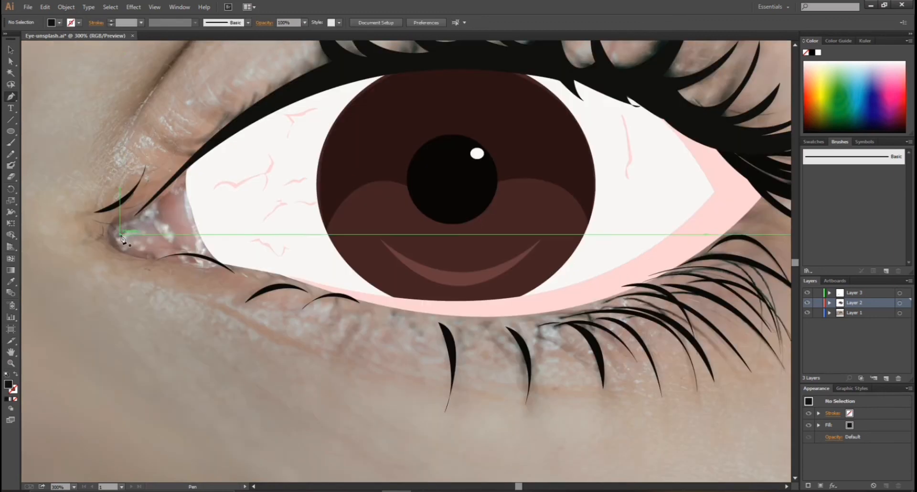
- Trace the inner eye corner as a closed black shape about 70 by 72 pt on Layer 2, bordering the eye white
{"action": "left_click", "coordinate": [122, 235]}
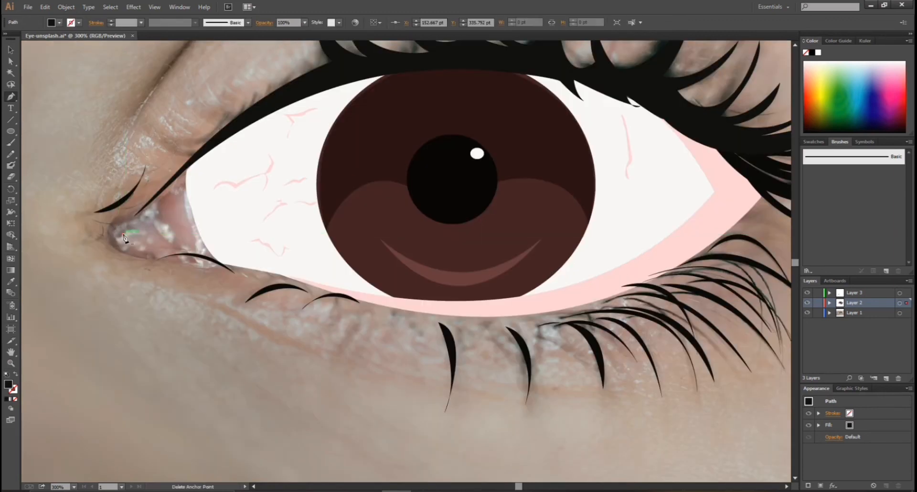
{"action": "left_click", "coordinate": [189, 162]}
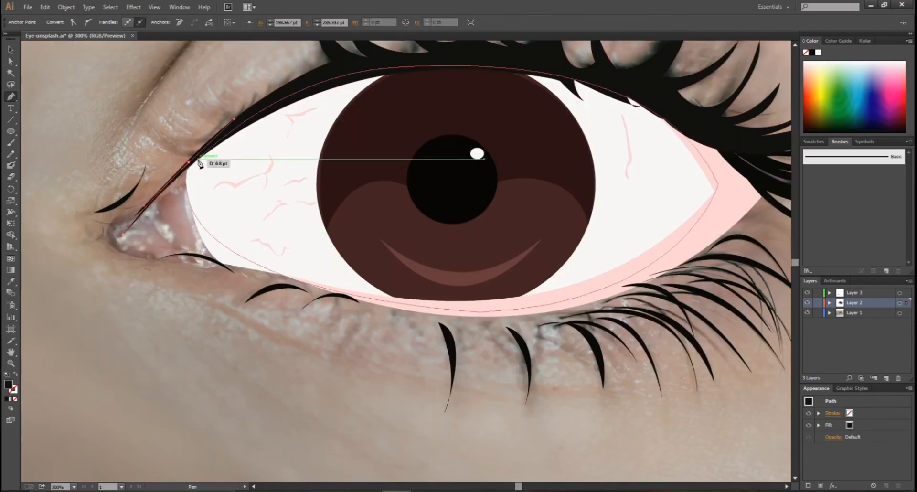
{"action": "left_click_drag", "start_coordinate": [223, 263], "coordinate": [257, 292]}
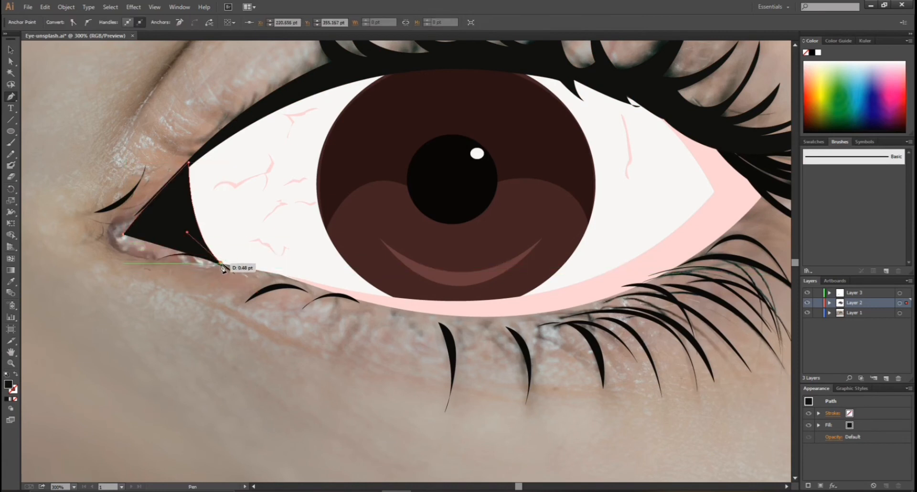
{"action": "left_click", "coordinate": [221, 264], "text": "alt"}
{"action": "key", "text": "ctrl+z"}
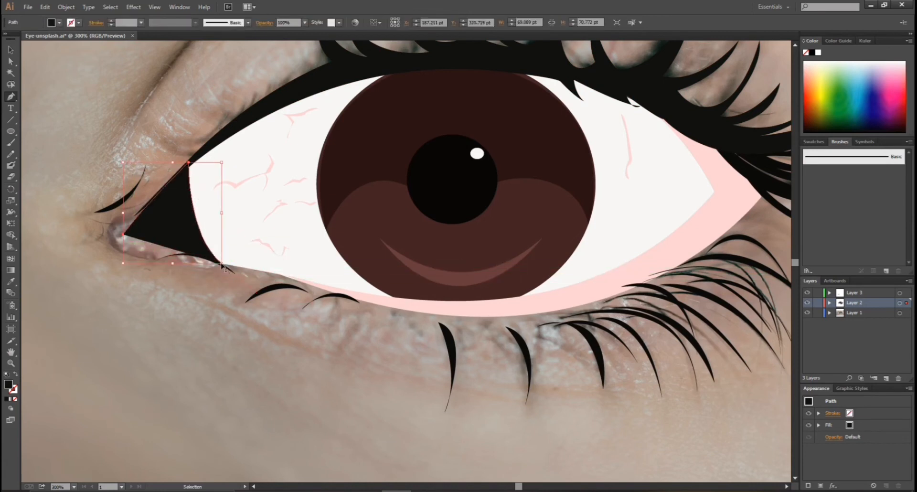
{"action": "key", "text": "ctrl+z"}
{"action": "left_click_drag", "start_coordinate": [220, 264], "coordinate": [244, 289]}
{"action": "left_click", "coordinate": [220, 264]}
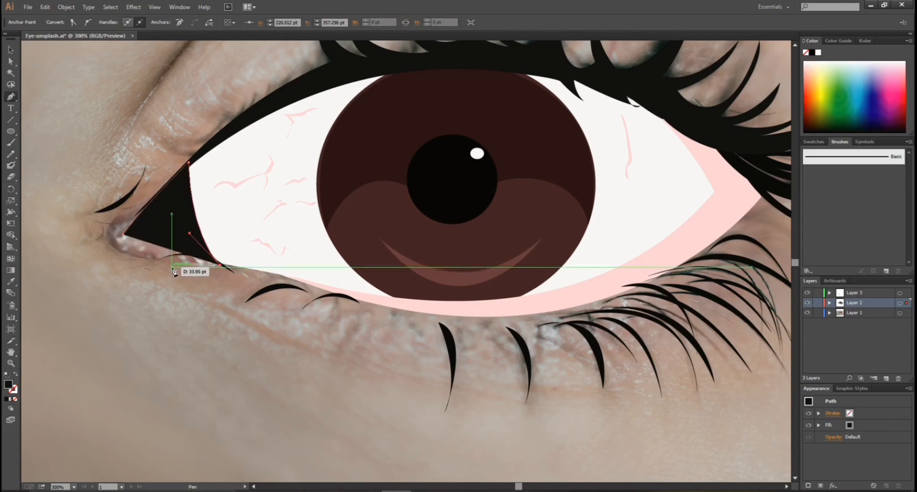
{"action": "left_click", "coordinate": [134, 253]}
{"action": "left_click", "coordinate": [122, 235]}
{"action": "key", "text": "v"}
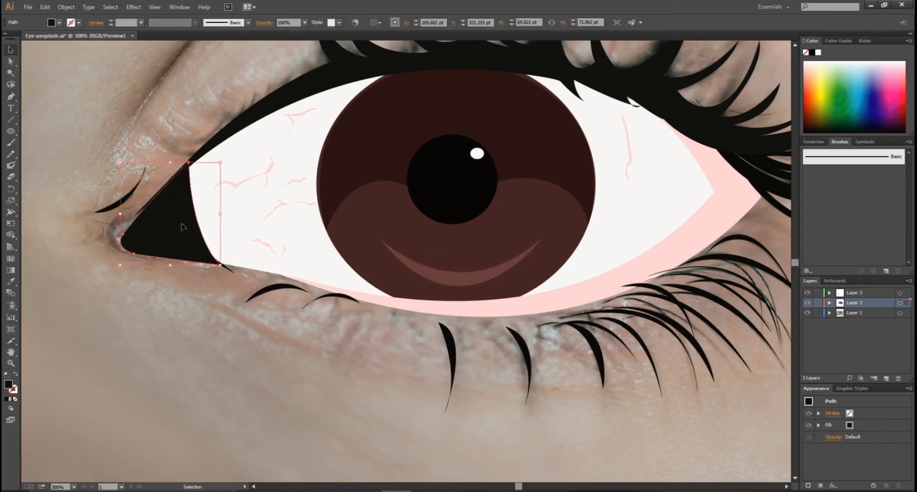
- Fill the inner corner shape with light pink
{"action": "left_click", "coordinate": [242, 184], "text": "ctrl+shift"}
{"action": "left_click", "coordinate": [168, 212]}
{"action": "double_click", "coordinate": [9, 384]}
{"action": "left_click", "coordinate": [469, 198]}
{"action": "left_click", "coordinate": [354, 189]}
{"action": "left_click", "coordinate": [569, 190]}
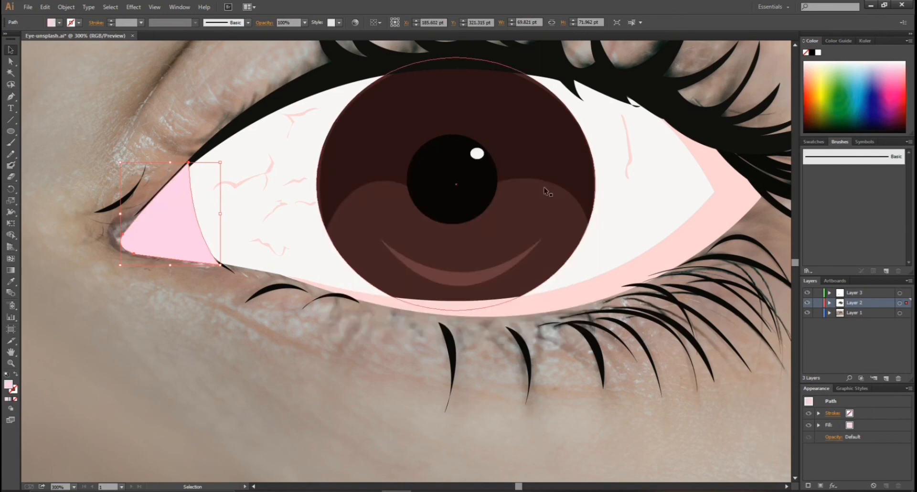
- Bring the small lower lash beside the inner corner to the front, over the pink shape
{"action": "left_click", "coordinate": [254, 365]}
{"action": "right_click", "coordinate": [226, 270]}
{"action": "mouse_move", "coordinate": [261, 416]}
{"action": "left_click", "coordinate": [389, 416]}
{"action": "left_click", "coordinate": [253, 413]}
{"action": "key", "text": "ctrl+minus"}
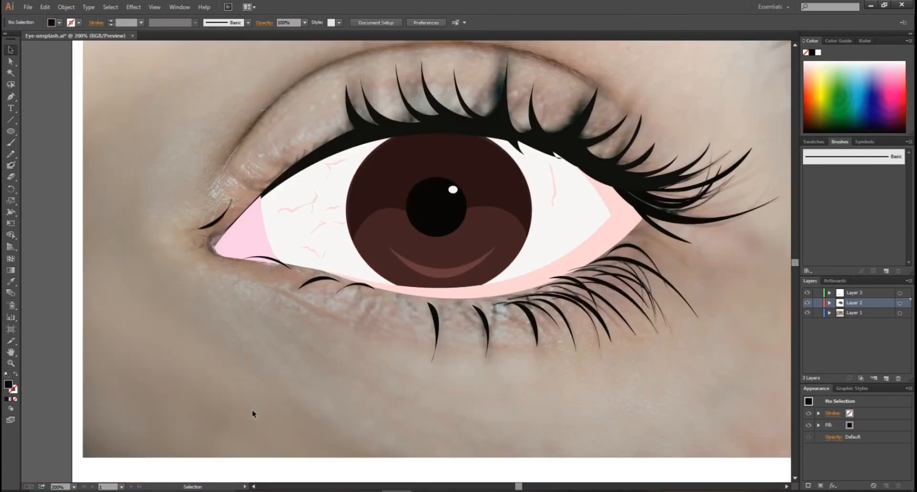
- Bring the black upper lash line to the front and deselect the thin line beside the inner corner
{"action": "right_click", "coordinate": [338, 145]}
{"action": "mouse_move", "coordinate": [462, 292]}
{"action": "left_click", "coordinate": [501, 292]}
{"action": "left_click", "coordinate": [341, 324]}
{"action": "right_click", "coordinate": [232, 224]}
{"action": "key", "text": "Escape"}
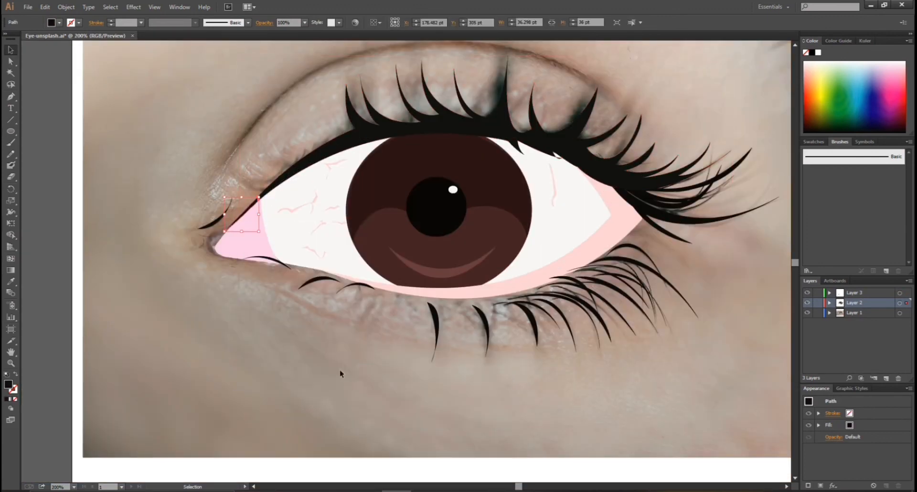
{"action": "left_click", "coordinate": [324, 371]}
- Set the fill to tan and draw a thin crescent about 414 pt wide along the upper eyelid crease
{"action": "key", "text": "ctrl+minus"}
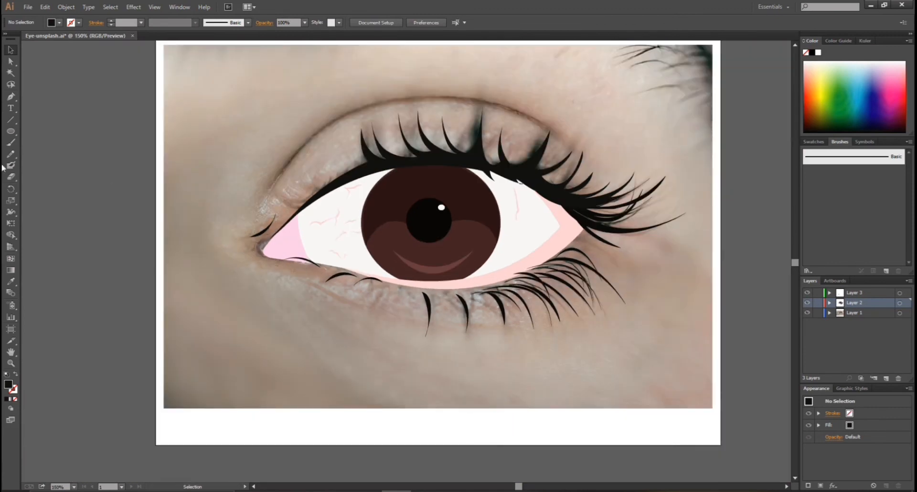
{"action": "double_click", "coordinate": [9, 384]}
{"action": "left_click", "coordinate": [374, 202]}
{"action": "left_click", "coordinate": [558, 191]}
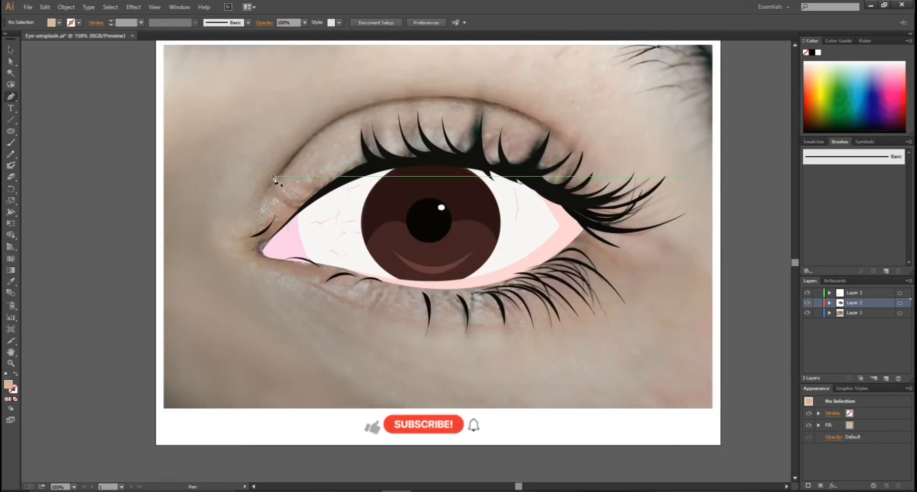
{"action": "left_click", "coordinate": [272, 180]}
{"action": "left_click_drag", "start_coordinate": [568, 148], "coordinate": [732, 273]}
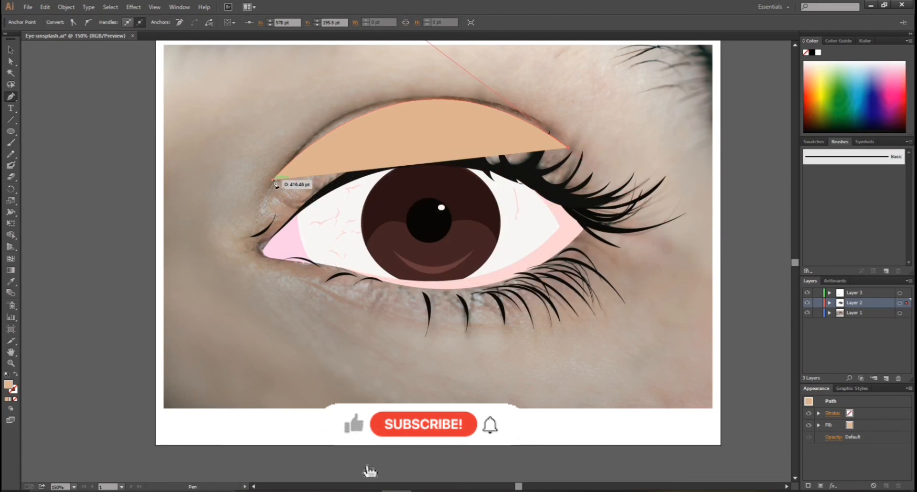
{"action": "left_click_drag", "start_coordinate": [273, 180], "coordinate": [148, 339]}
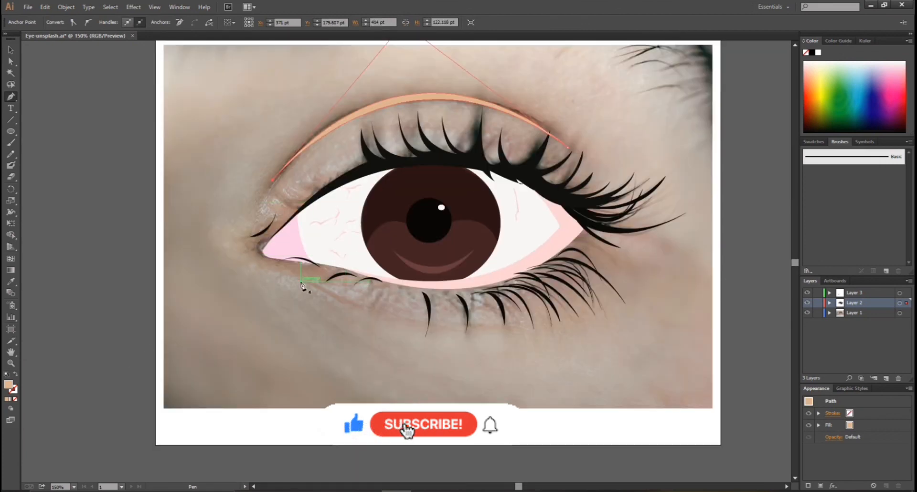
- Draw a thin tan crescent along the crease below the lower lashes
{"action": "left_click", "coordinate": [301, 281]}
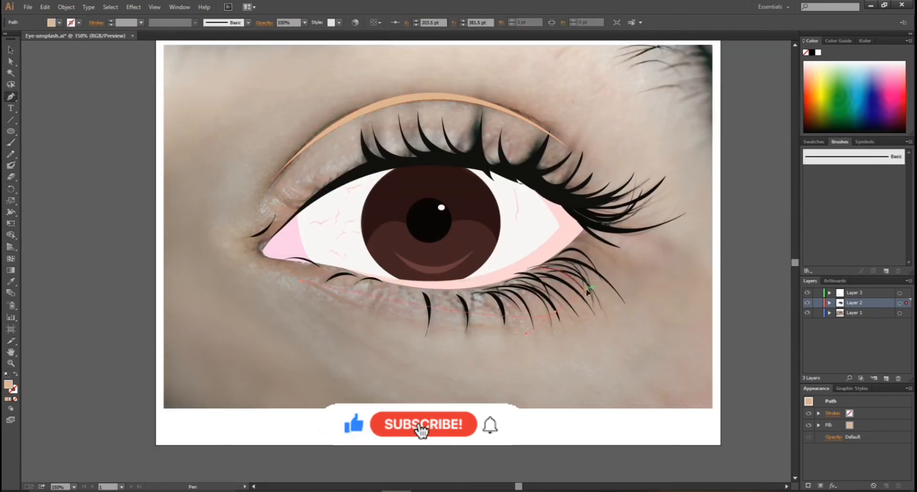
{"action": "left_click_drag", "start_coordinate": [555, 312], "coordinate": [658, 272]}
{"action": "left_click_drag", "start_coordinate": [301, 281], "coordinate": [138, 200]}
- Draw a tan crescent about 65 by 139 pt on the skin beside the inner eye corner
{"action": "scroll", "coordinate": [204, 210], "scroll_direction": "up", "scroll_amount": 2}
{"action": "left_click", "coordinate": [222, 228]}
{"action": "left_click_drag", "start_coordinate": [250, 328], "coordinate": [320, 359]}
{"action": "left_click", "coordinate": [249, 327]}
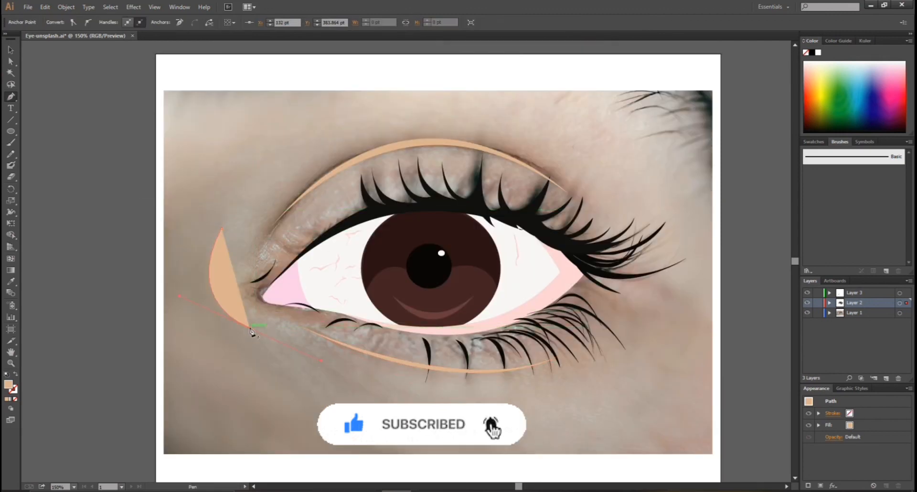
{"action": "left_click_drag", "start_coordinate": [221, 228], "coordinate": [280, 142]}
{"action": "scroll", "coordinate": [277, 149], "scroll_direction": "down", "scroll_amount": 2}
{"action": "scroll", "coordinate": [294, 373], "scroll_direction": "up", "scroll_amount": 2}
{"action": "scroll", "coordinate": [320, 364], "scroll_direction": "down", "scroll_amount": 4}
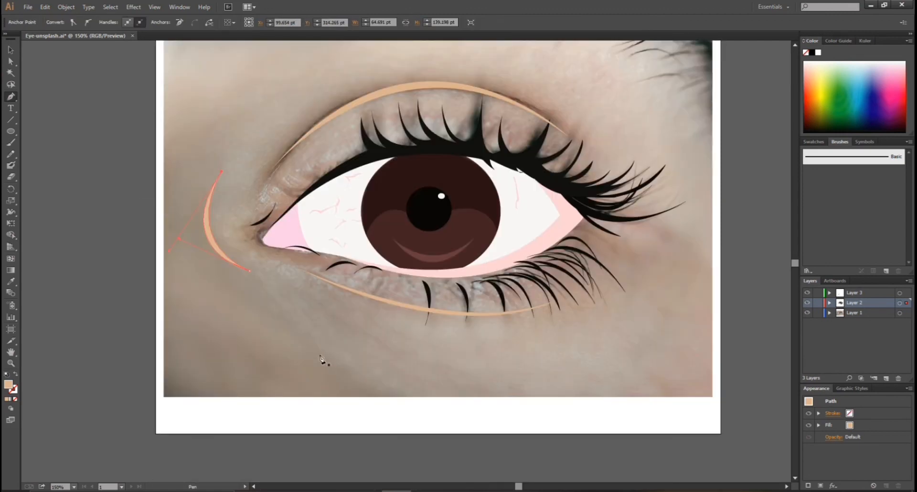
- Draw a narrow tan wedge on the skin below the inner eye corner, widening down to the photo's lower edge
{"action": "left_click", "coordinate": [282, 319]}
{"action": "left_click", "coordinate": [362, 397]}
{"action": "left_click", "coordinate": [334, 397]}
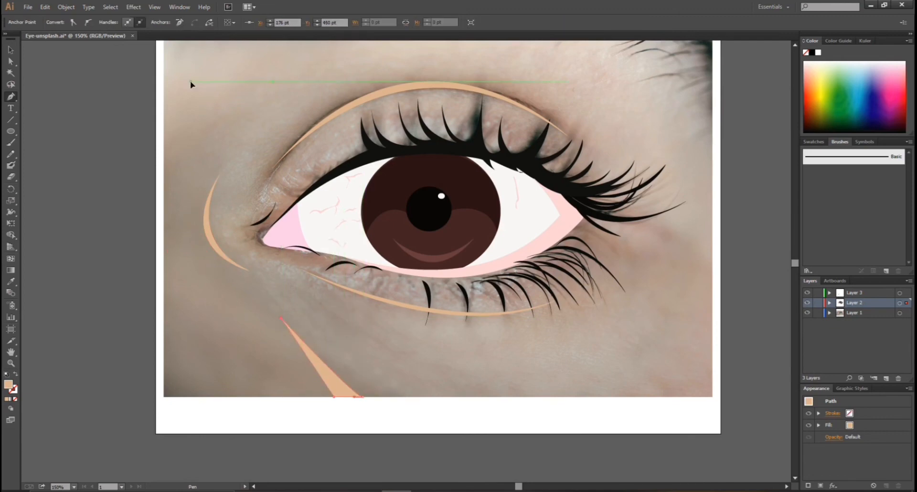
{"action": "left_click", "coordinate": [191, 85], "text": "ctrl"}
{"action": "scroll", "coordinate": [191, 85], "scroll_direction": "up", "scroll_amount": 3}
{"action": "scroll", "coordinate": [191, 85], "scroll_direction": "down", "scroll_amount": 2}
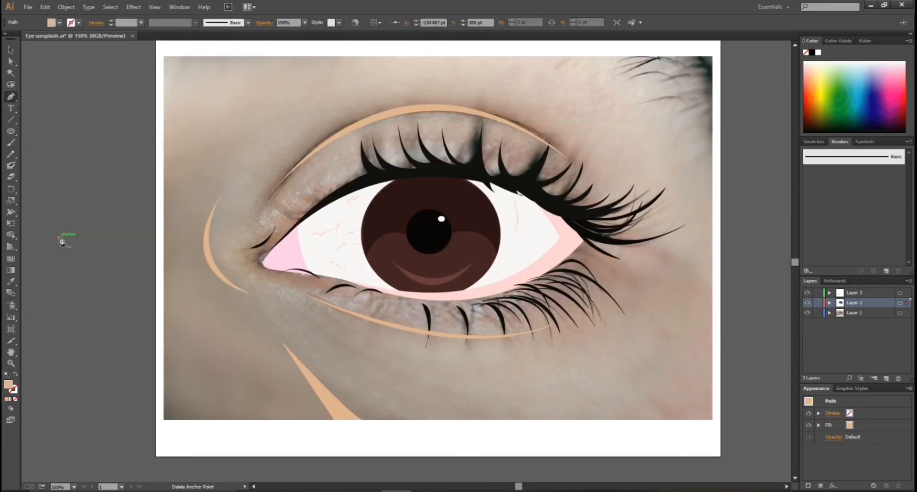
- On a new layer between the photo and the eye artwork, draw a light peach rectangle over the whole photo and hide the photo layer
{"action": "key", "text": "ctrl+l"}
{"action": "left_click", "coordinate": [164, 56]}
{"action": "left_click", "coordinate": [164, 419]}
{"action": "left_click", "coordinate": [712, 419]}
{"action": "left_click", "coordinate": [712, 56]}
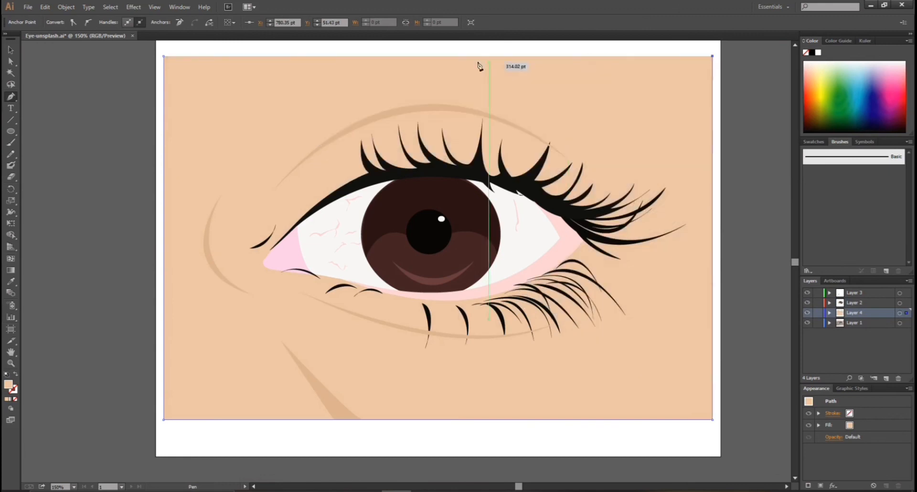
{"action": "left_click", "coordinate": [756, 152], "text": "ctrl"}
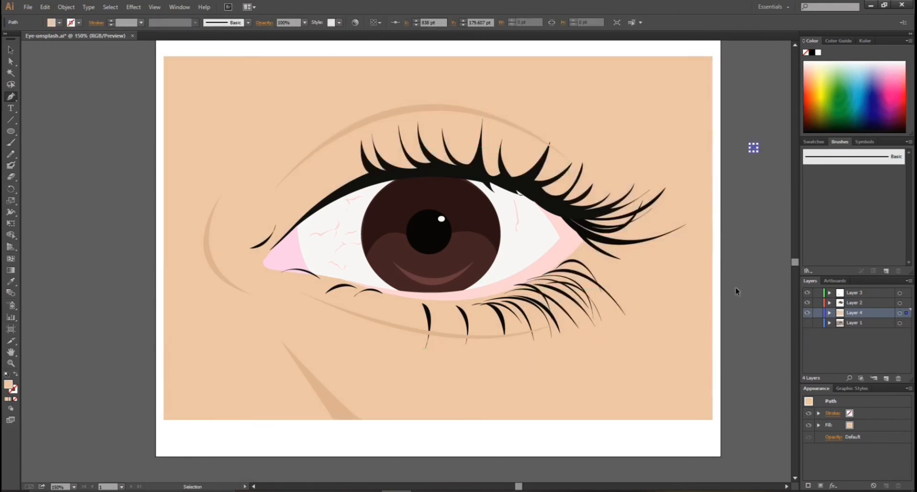
- Send the tan crease below the lower lashes to the back so it sits behind the lashes
{"action": "key", "text": "ctrl+plus"}
{"action": "key", "text": "ctrl+plus"}
{"action": "key", "text": "ctrl+minus"}
{"action": "key", "text": "ctrl+minus"}
{"action": "left_click", "coordinate": [10, 50]}
{"action": "right_click", "coordinate": [381, 320]}
{"action": "mouse_move", "coordinate": [430, 465]}
{"action": "left_click", "coordinate": [569, 453]}
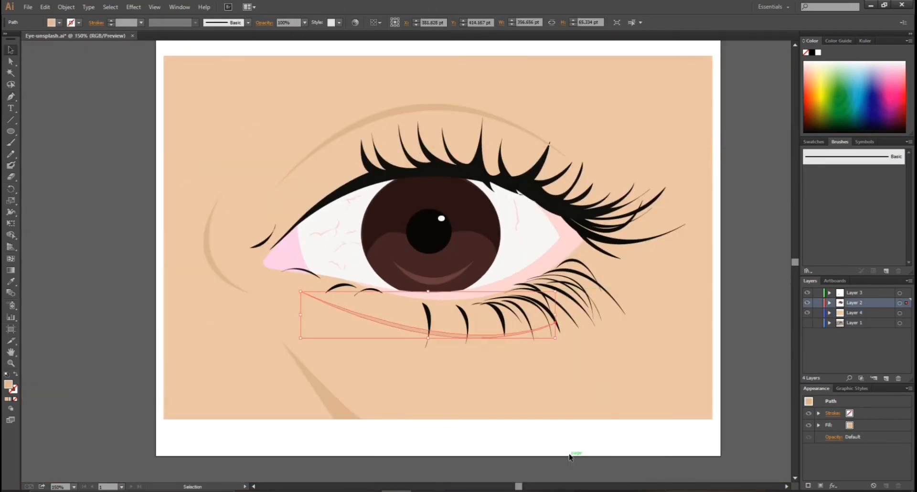
- Send the tan upper eyelid crease behind the upper lashes and clear the selection
{"action": "right_click", "coordinate": [508, 122]}
{"action": "mouse_move", "coordinate": [528, 266]}
{"action": "left_click", "coordinate": [528, 299]}
{"action": "left_click", "coordinate": [738, 175]}
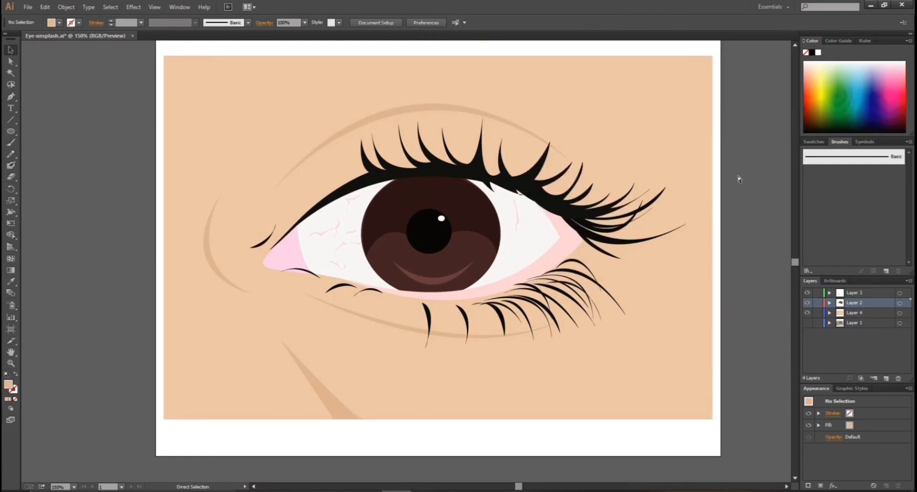